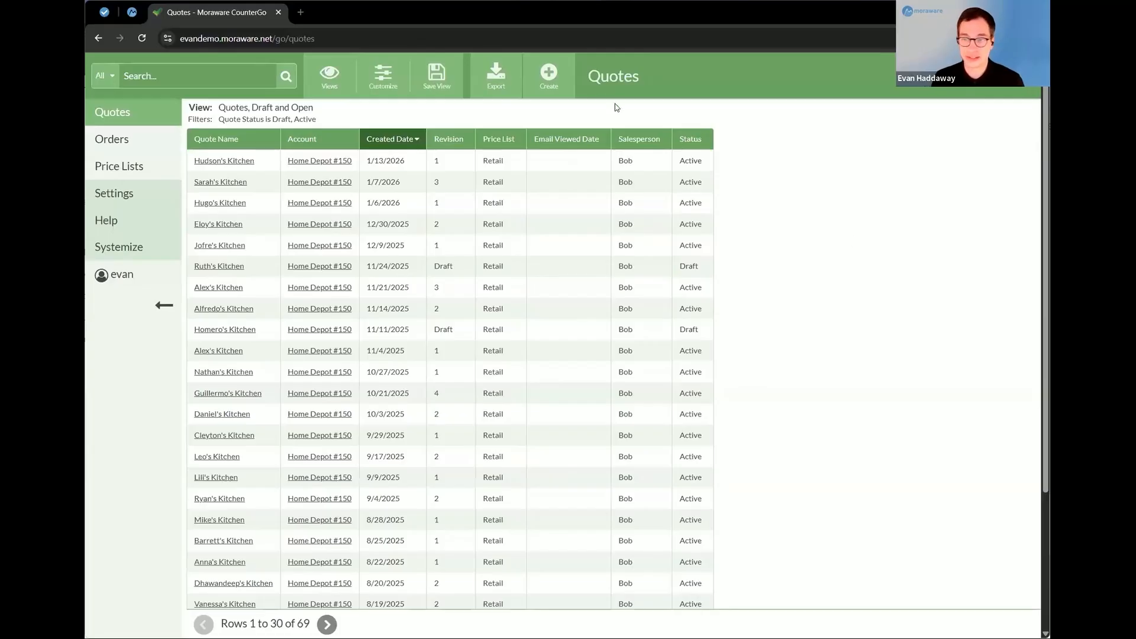
Create a quote named with the customer's first name plus "Kitchen", for account Home Depot #150 with the Retail price list
left_click(549, 74)
type("Evan's Kitchen")
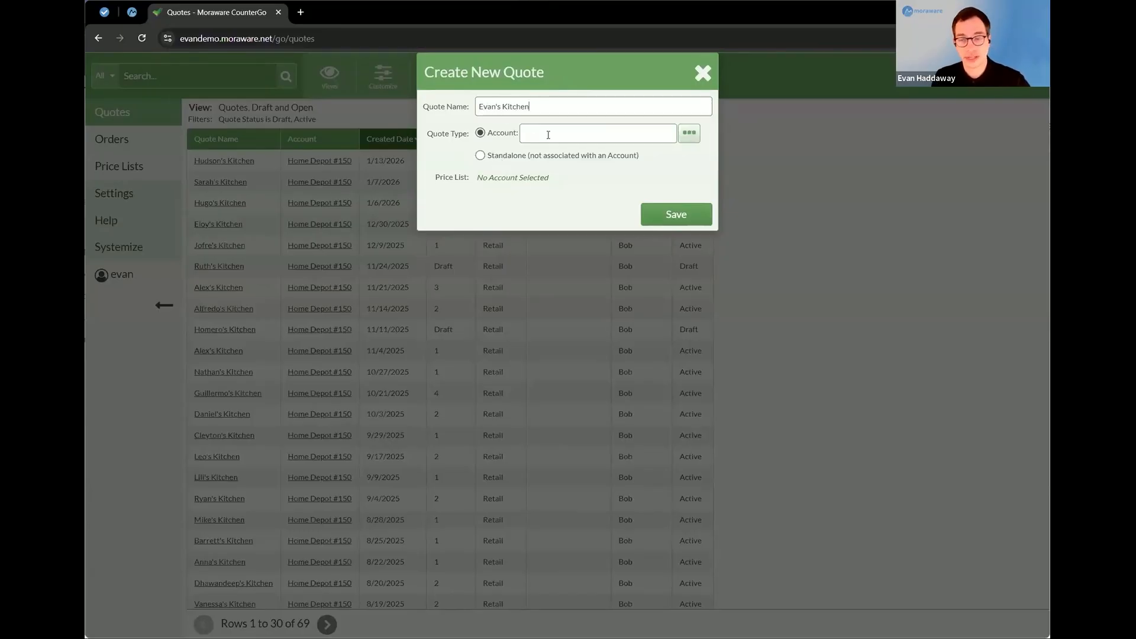
type("Home")
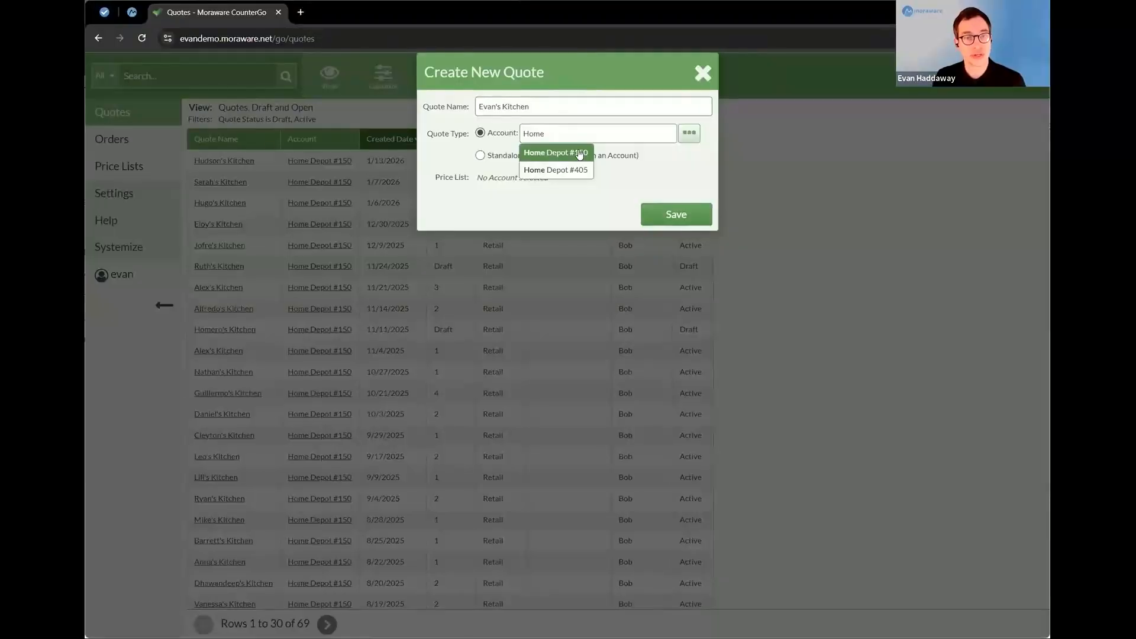
left_click(579, 154)
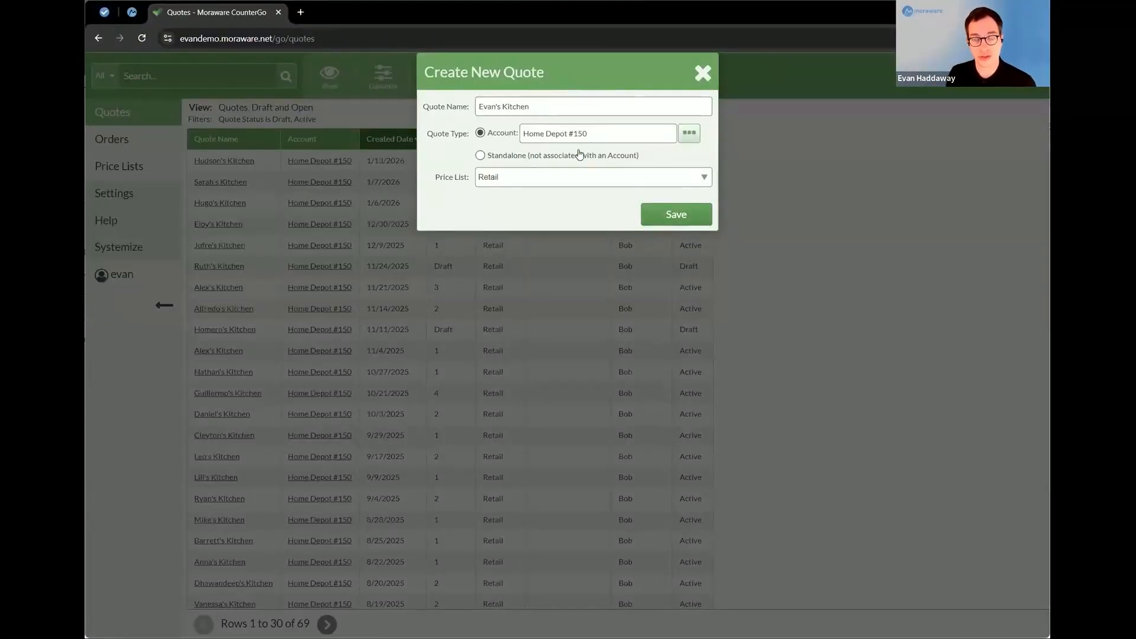
left_click(493, 179)
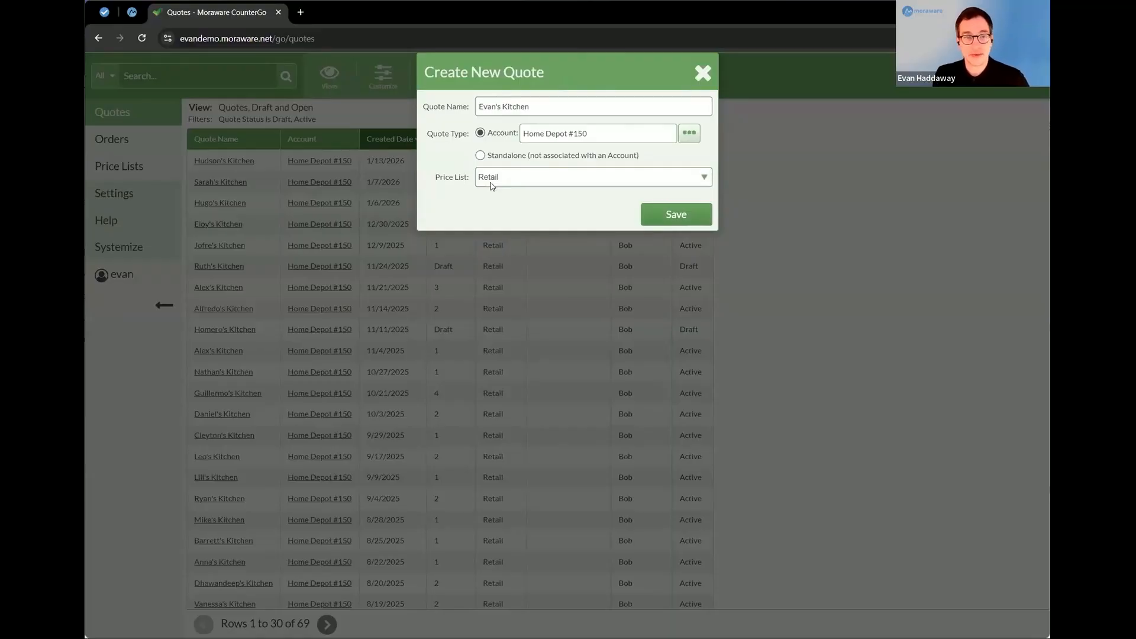
left_click(680, 213)
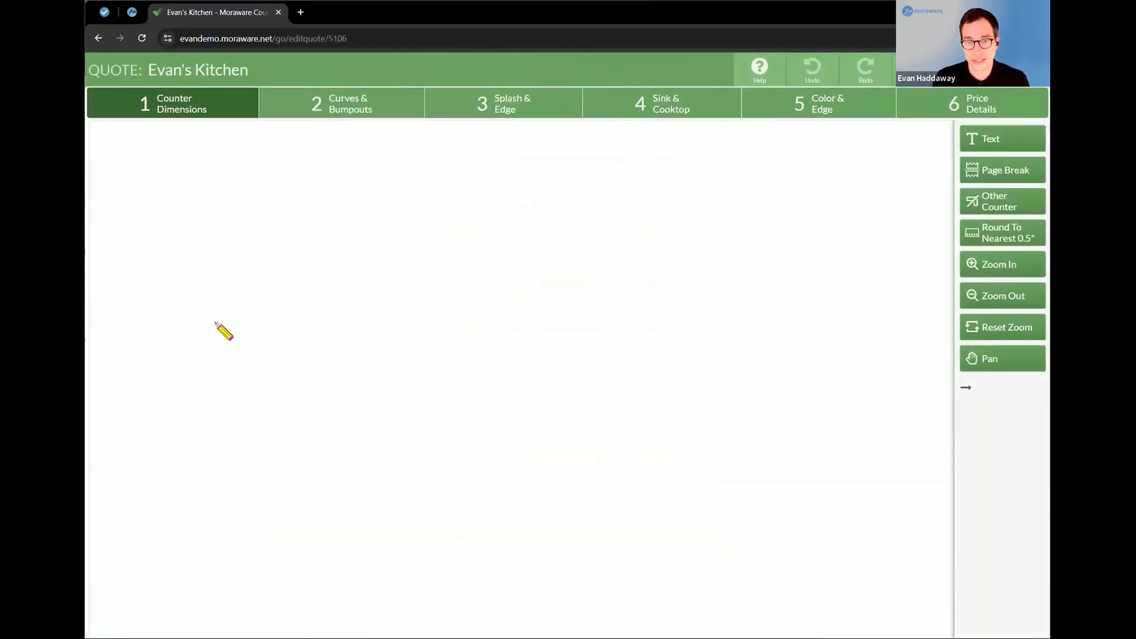
Draw a U-shaped counter about 125.5" wide with legs about 56.5" and 54.5", and an island about 45" by 25.5" below it
mouse_move(176, 348)
left_mouse_down()
mouse_move(166, 285)
mouse_move(178, 211)
mouse_move(410, 215)
mouse_move(441, 236)
mouse_move(441, 349)
left_mouse_up()
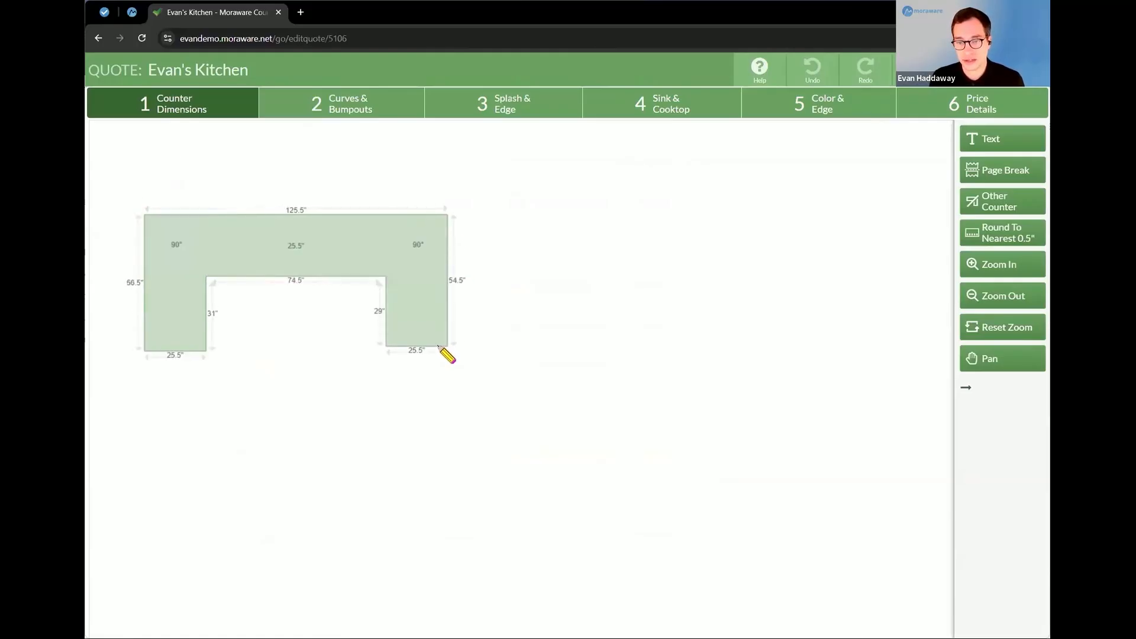
mouse_move(254, 451)
left_mouse_down()
mouse_move(362, 450)
mouse_move(298, 438)
left_mouse_up()
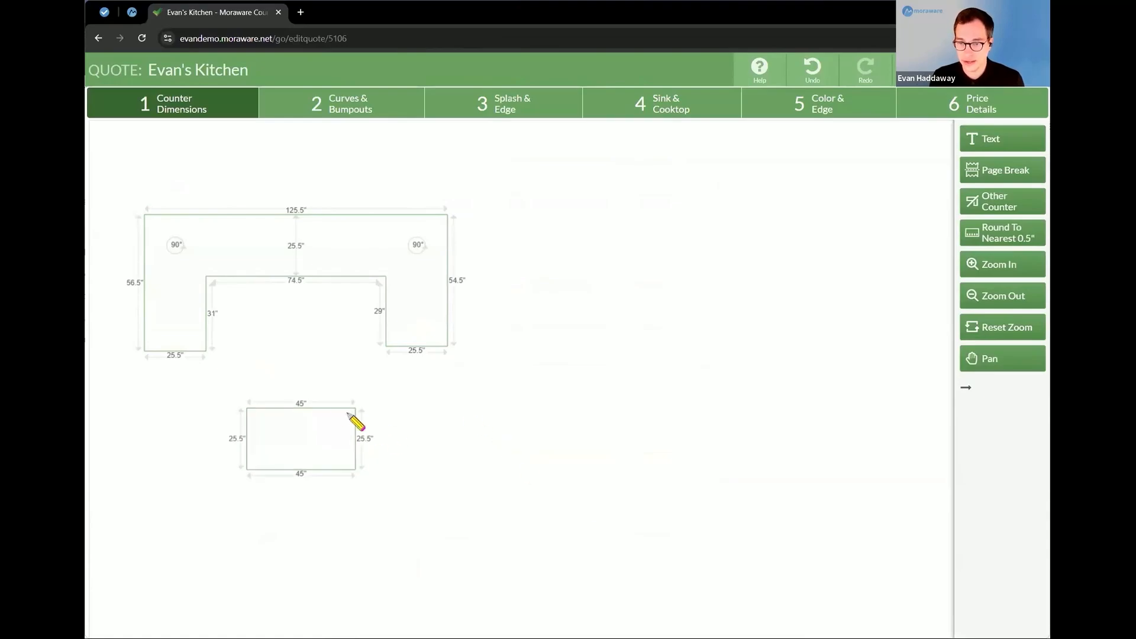
Set the island's length and width to 48" each
left_click(303, 404)
type("48")
key("Return")
left_click(372, 439)
type("48")
key("Return")
Set the U-shaped counter's outer side edges to 48" and its back edge to 118", and move the island slightly farther below it
left_click(454, 283)
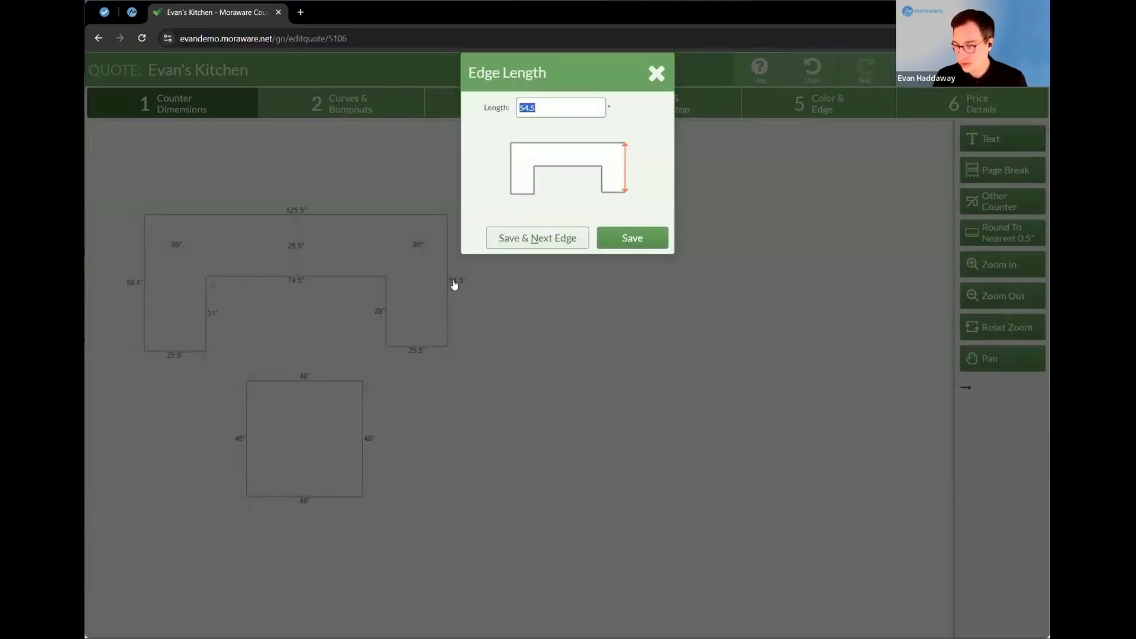
type("48")
key("Return")
left_click(127, 283)
type("48")
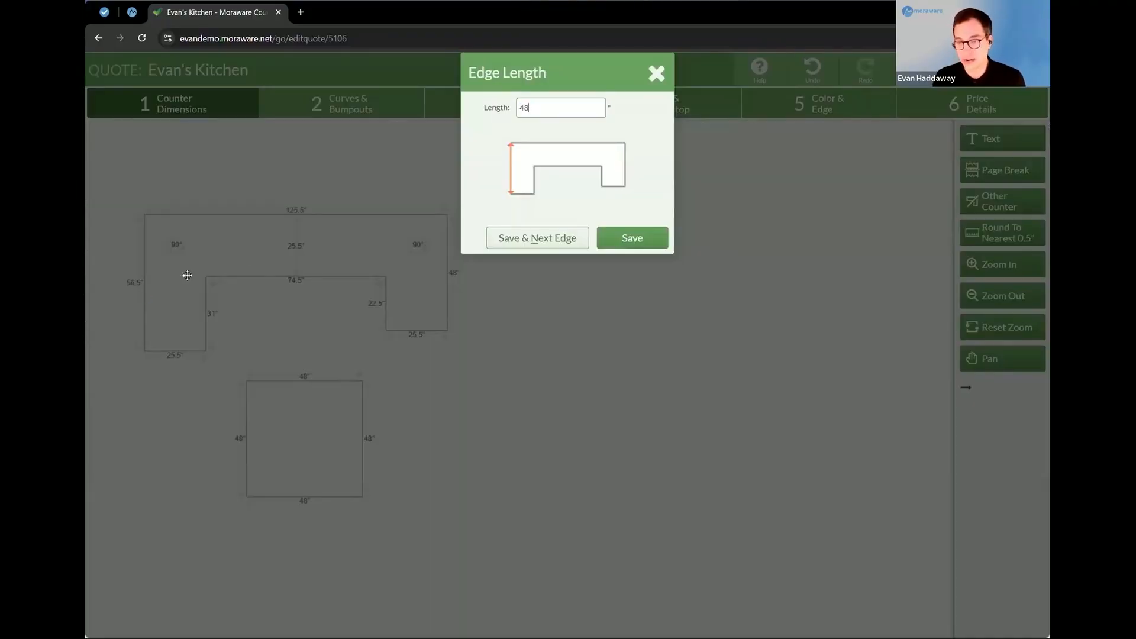
key("Return")
left_click(296, 230)
type("118")
key("Return")
left_click_drag(313, 442, 307, 471)
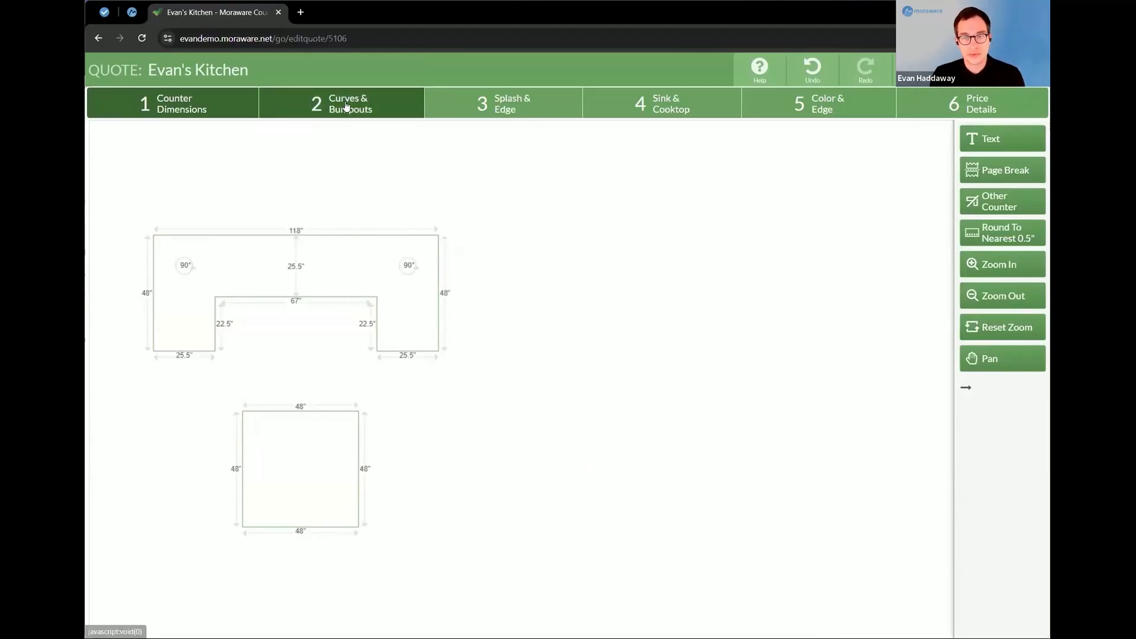
Round the inner front corners of both legs of the U-shaped counter with a 6" radius
left_click(347, 107)
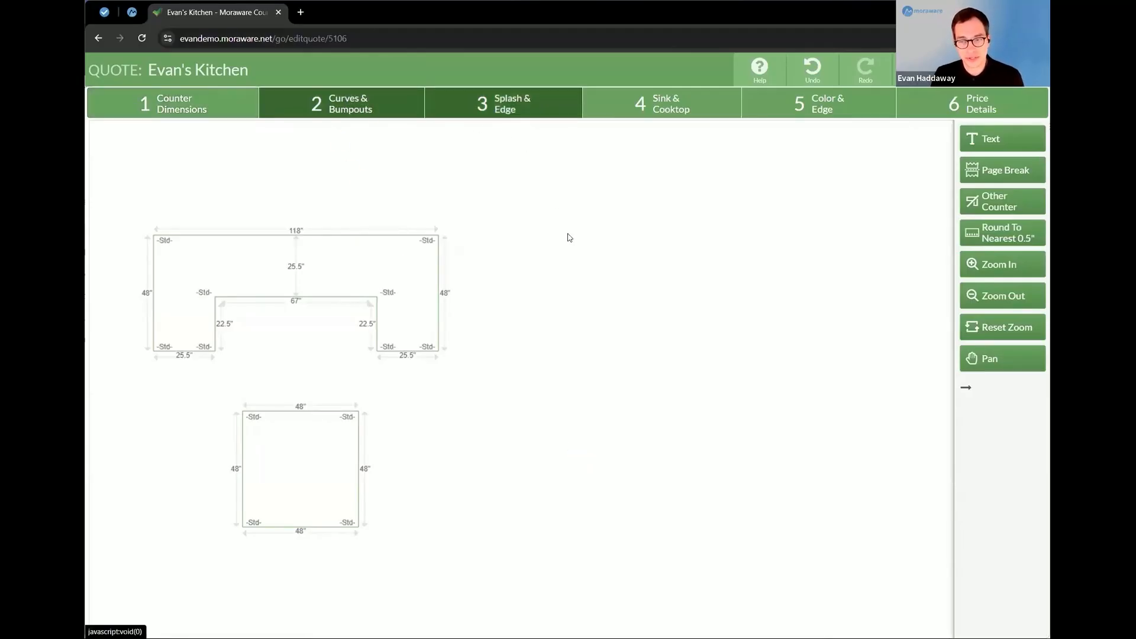
left_click(382, 347)
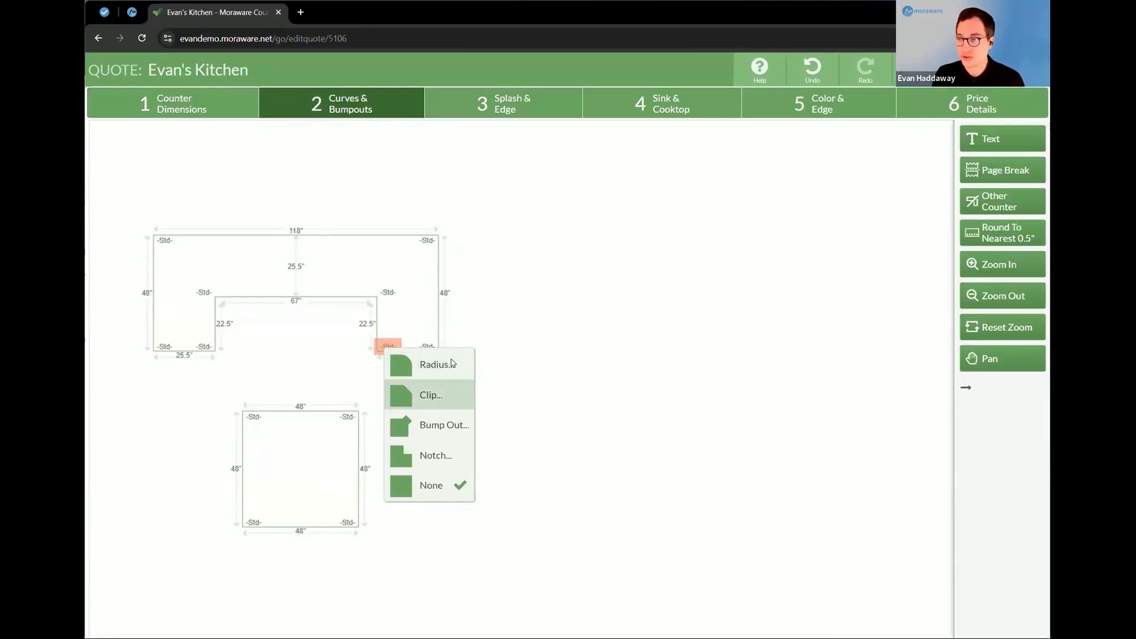
left_click(436, 364)
type("6")
left_click(664, 240)
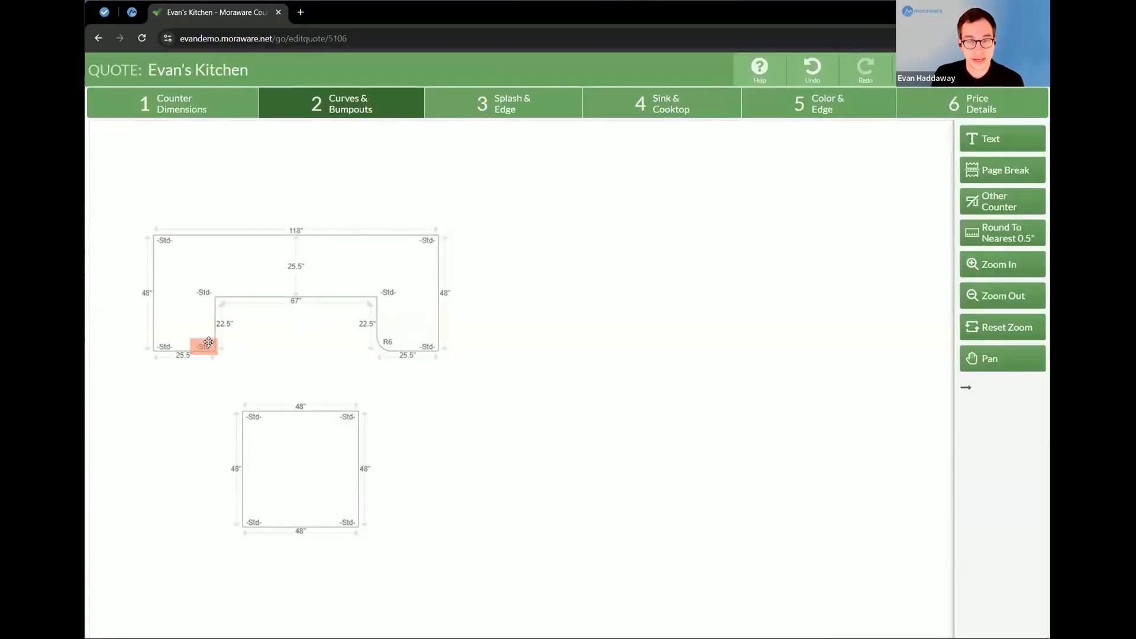
left_click(209, 342)
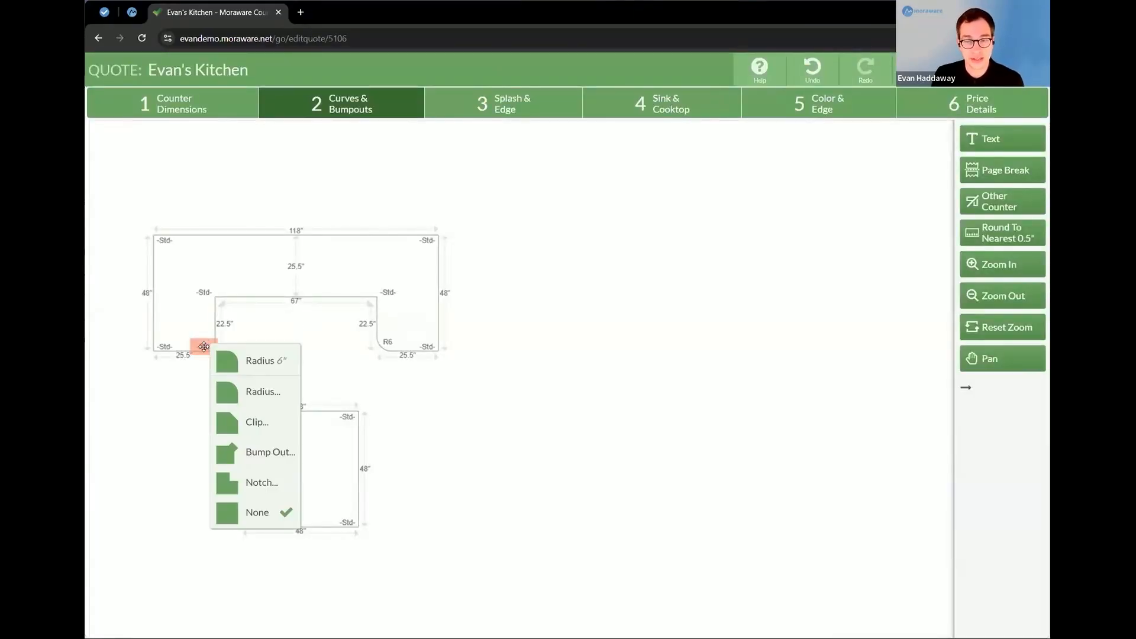
left_click(286, 359)
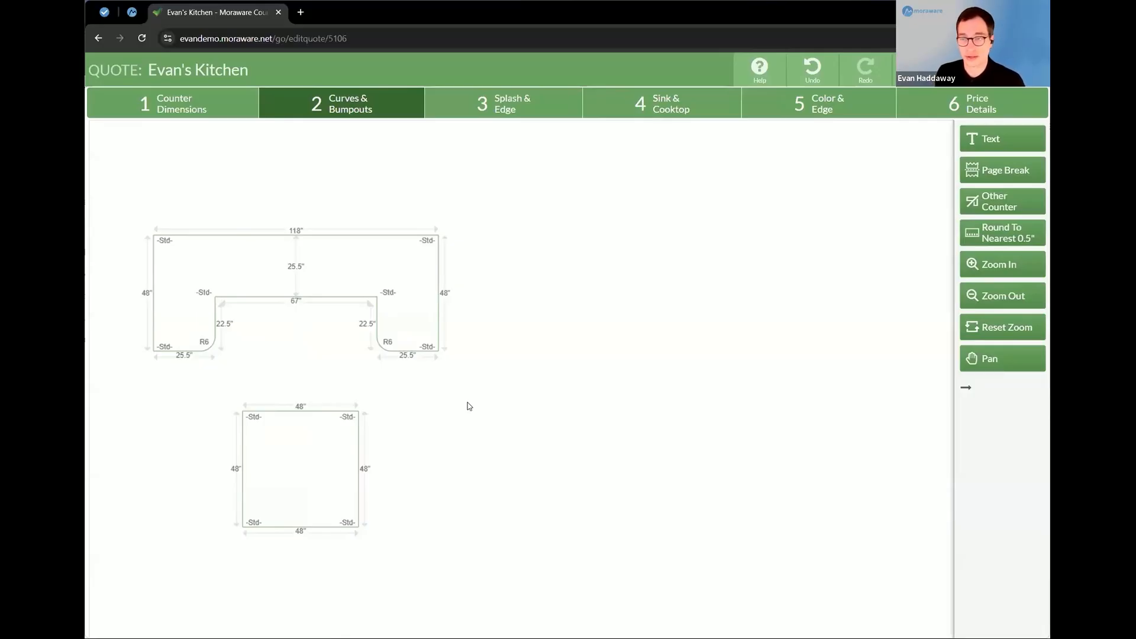
Add a 36" high waterfall to the island's front edge
left_click(514, 105)
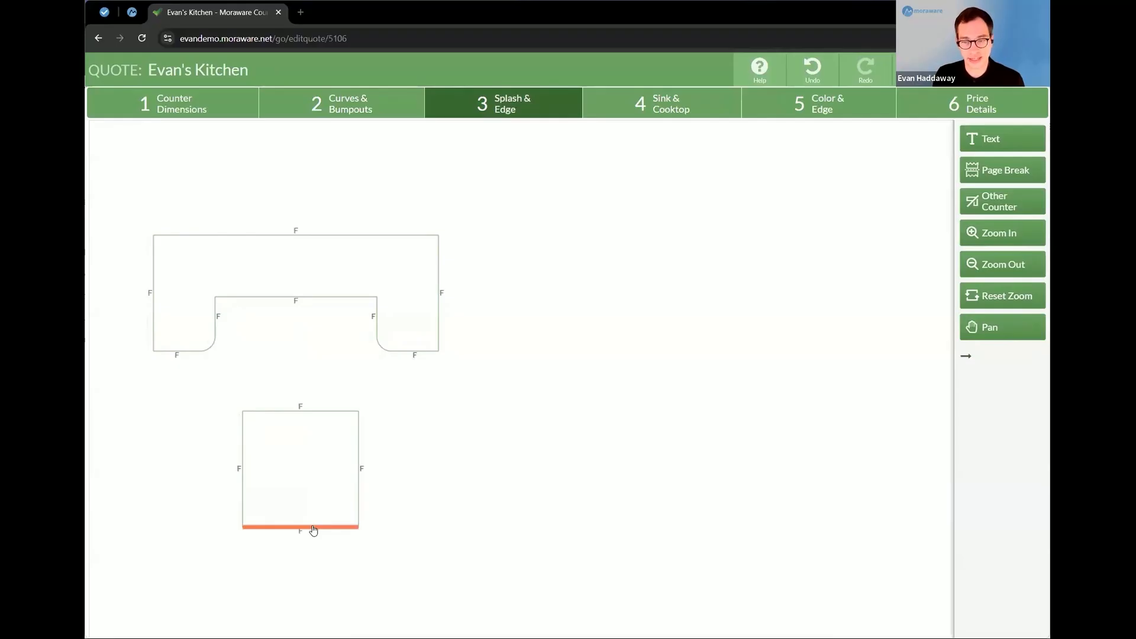
left_click(314, 528)
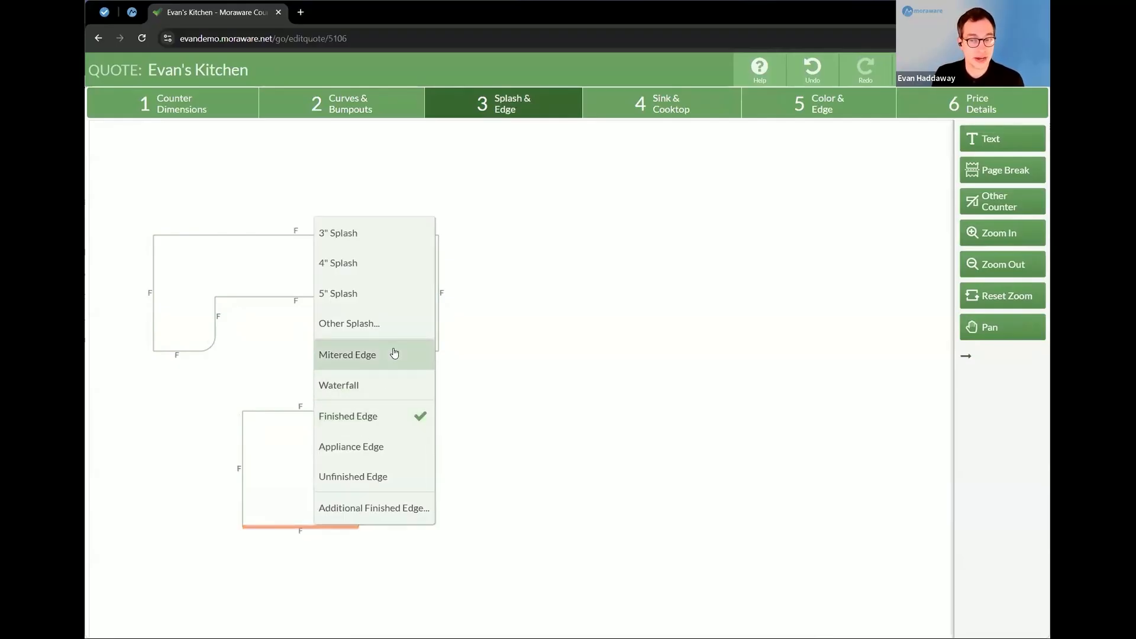
left_click(378, 390)
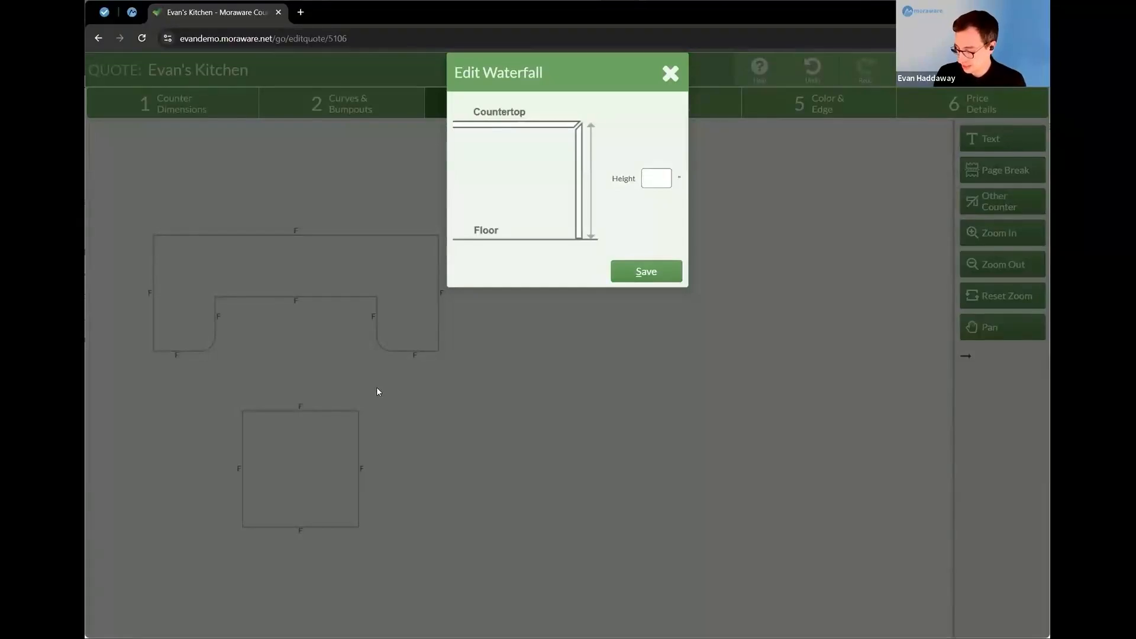
type("36")
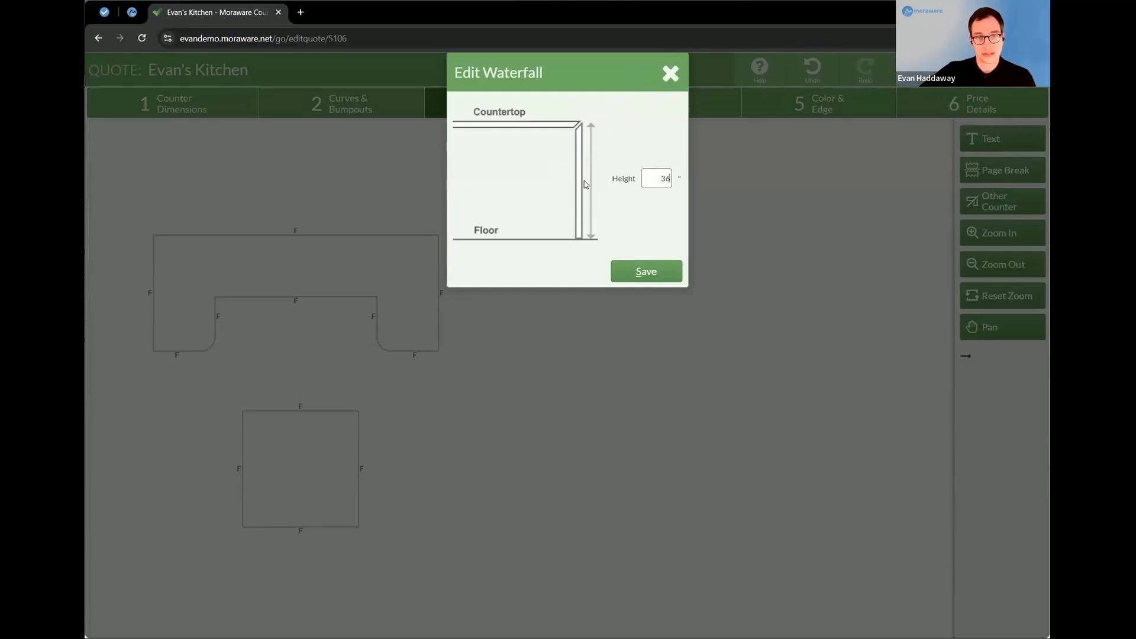
left_click(653, 177)
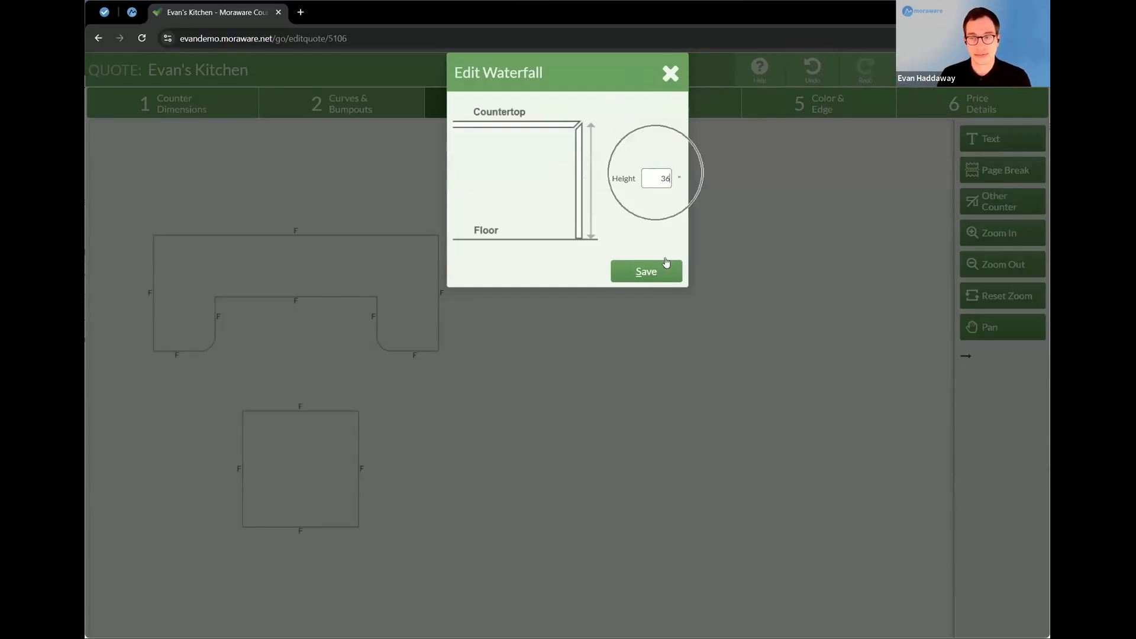
left_click(661, 275)
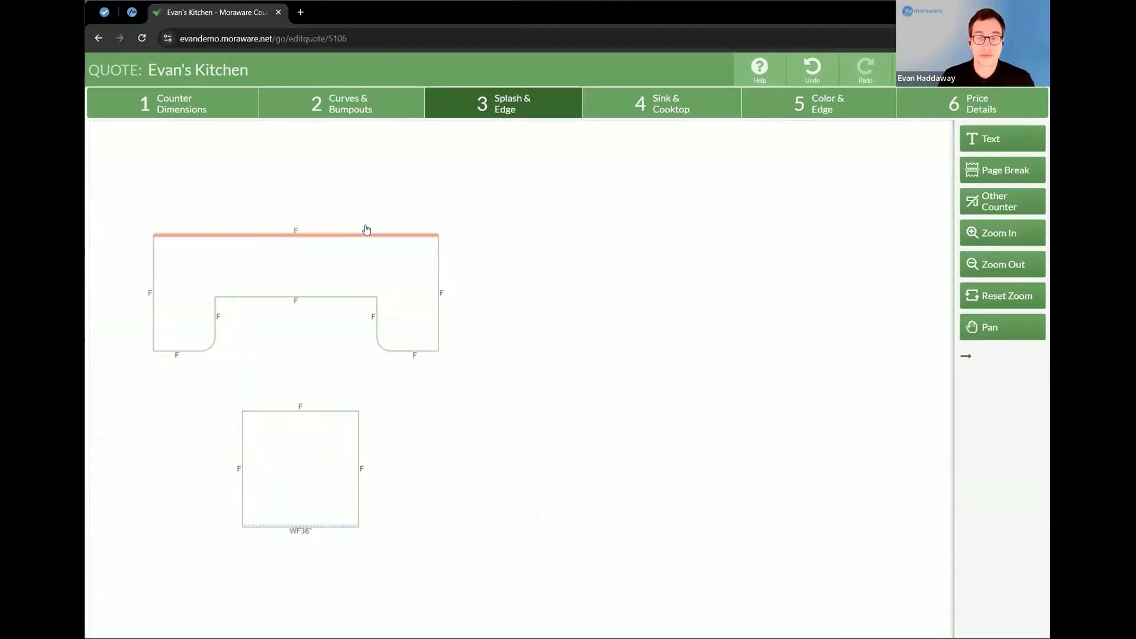
Add a custom 6" splash along the back edge of the U-shaped counter
left_click(366, 234)
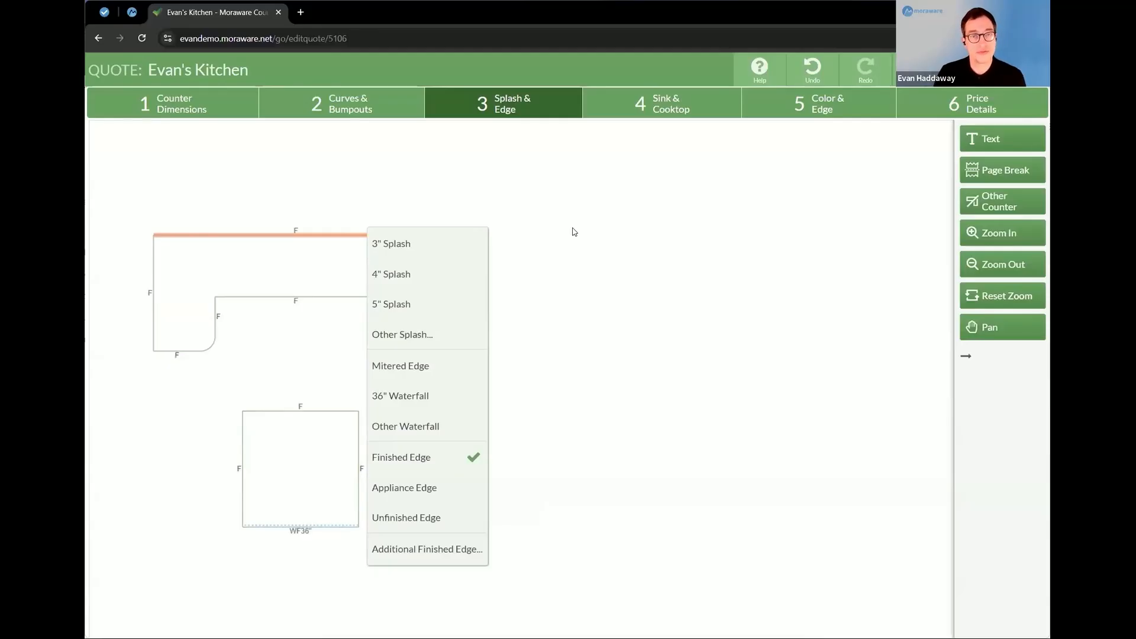
left_click(473, 335)
type("6")
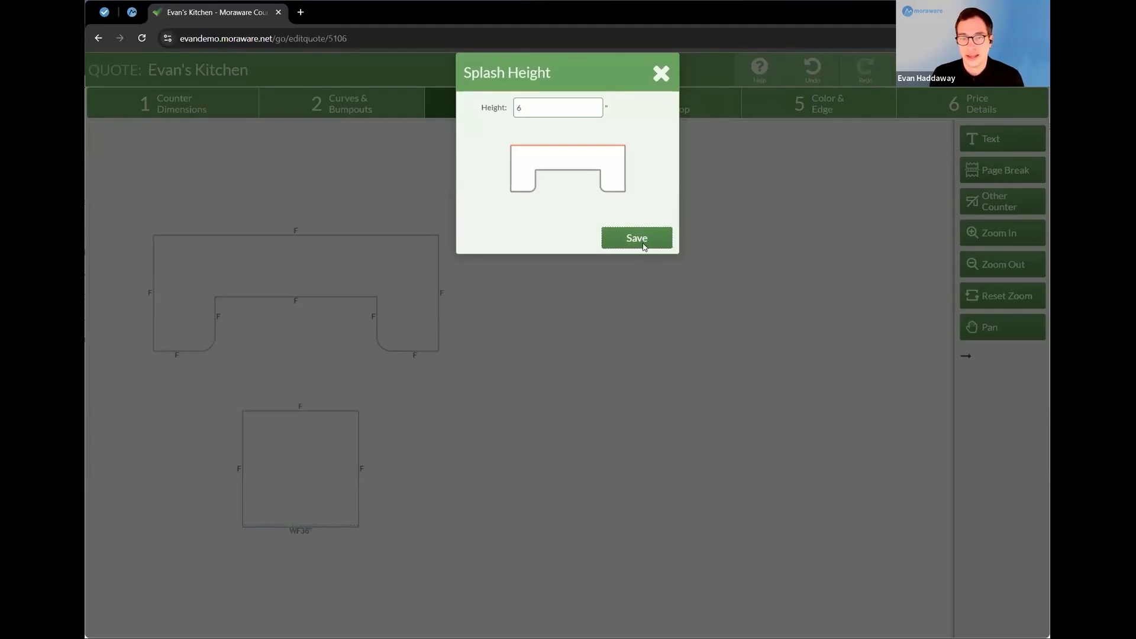
left_click(644, 245)
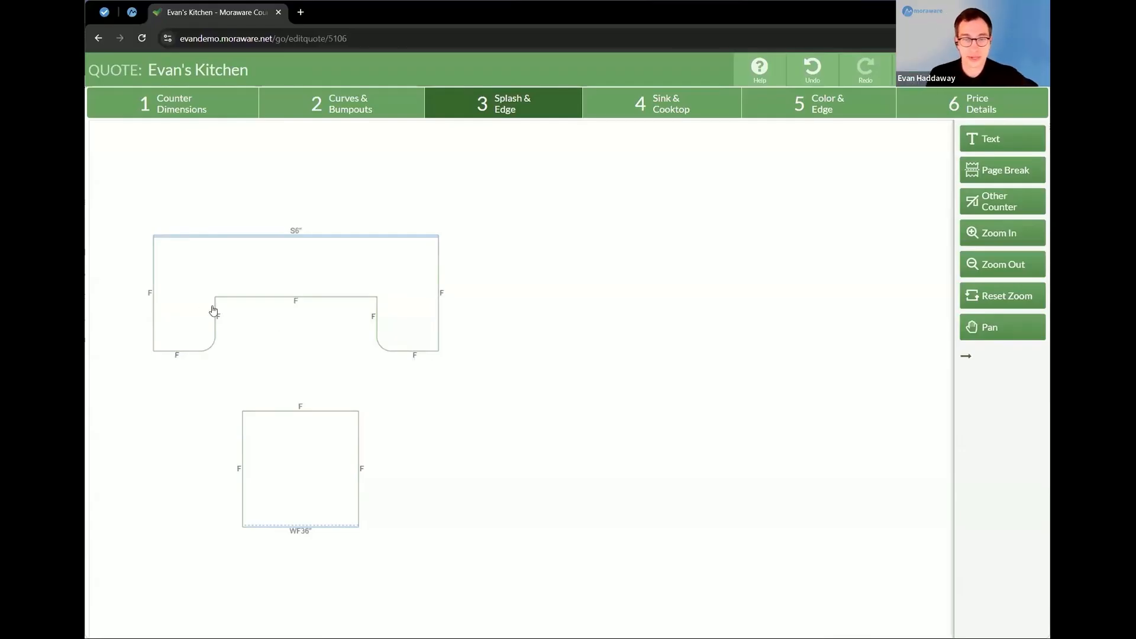
Make the U-shaped counter's outer left edge an Unfinished Edge and its outer right edge an Appliance Edge
left_click(149, 266)
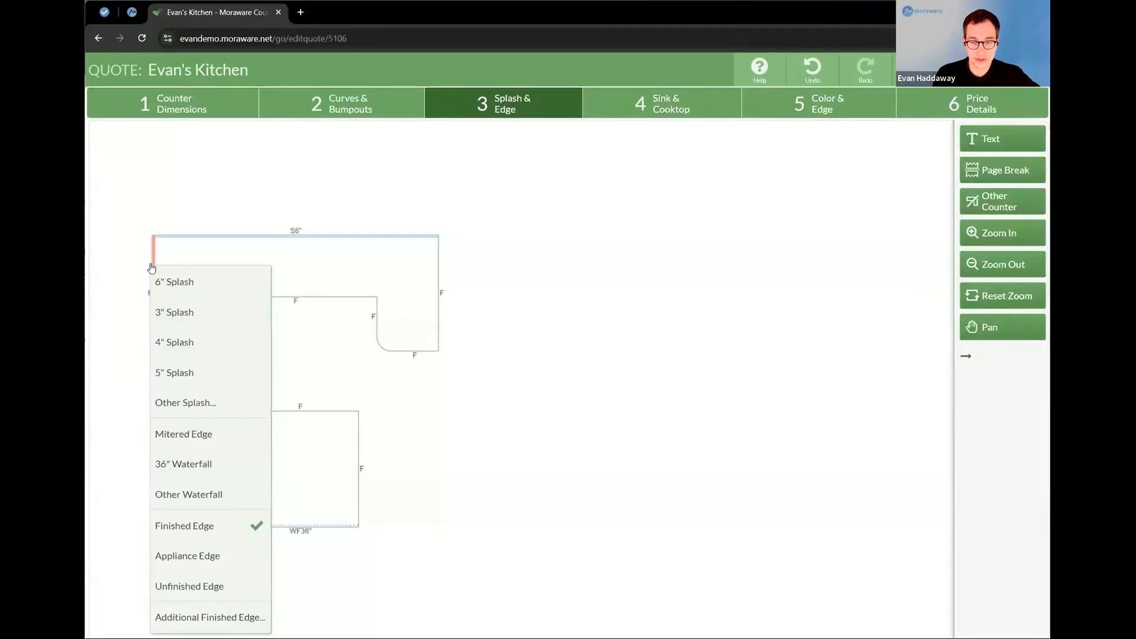
left_click(251, 580)
left_click(441, 283)
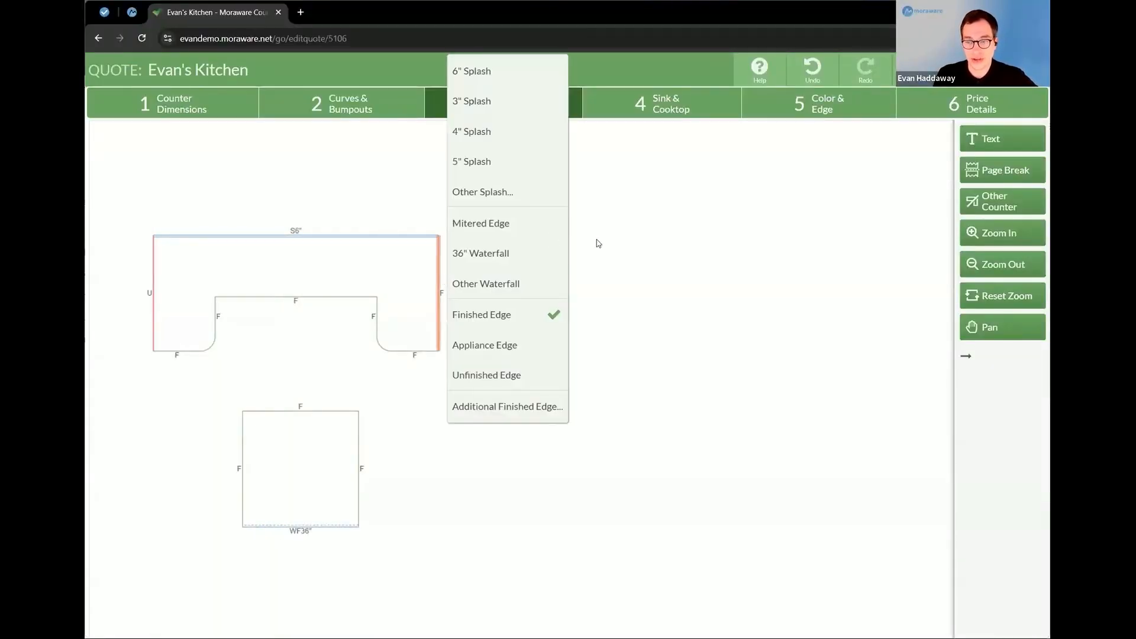
left_click(535, 353)
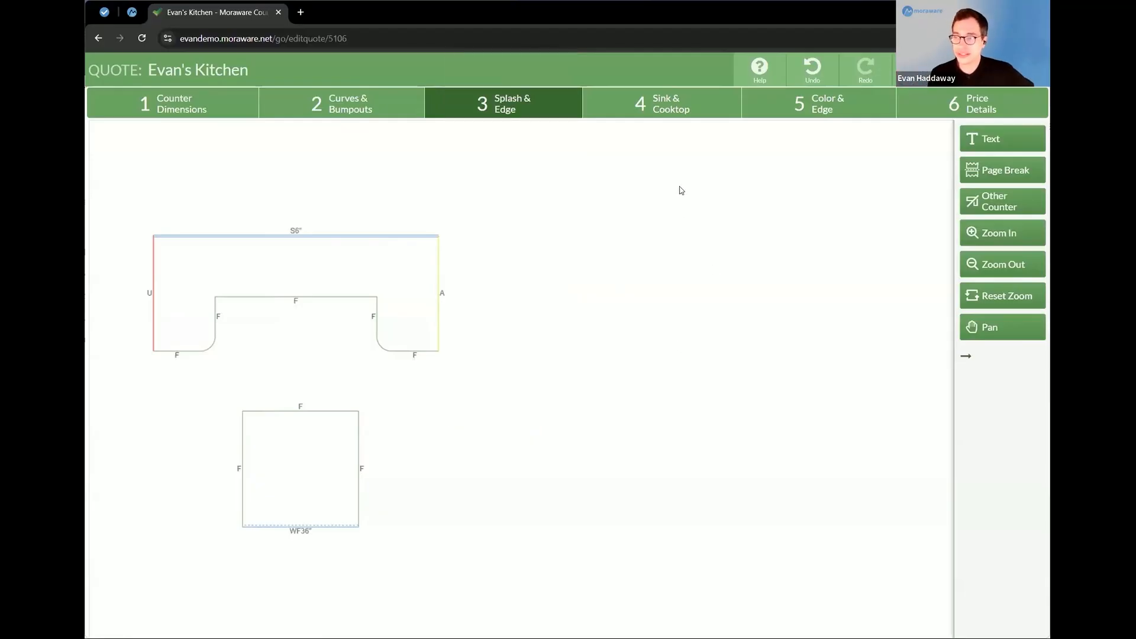
Add a sink model to the back run of the U-shaped counter and shift it toward the counter's front edge
left_click(680, 116)
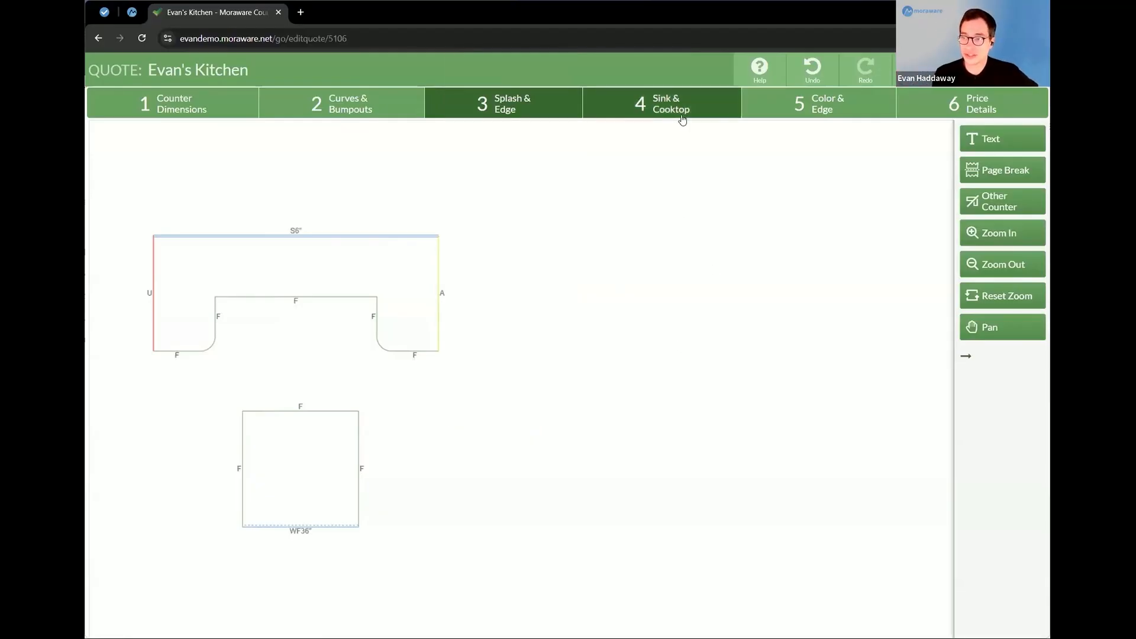
left_click(255, 263)
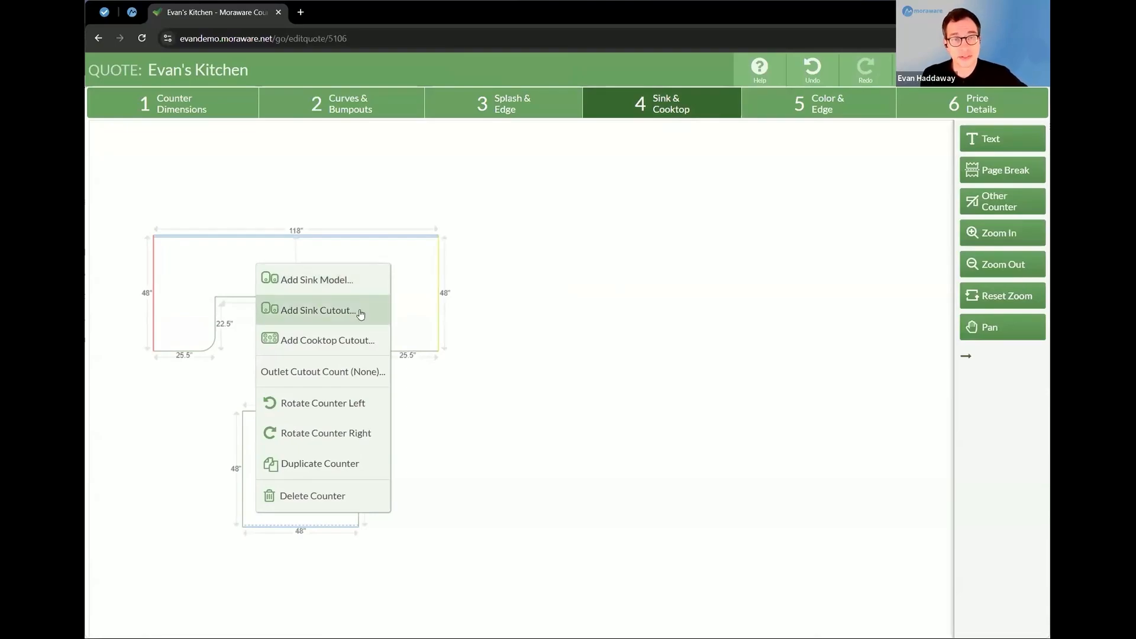
left_click(336, 280)
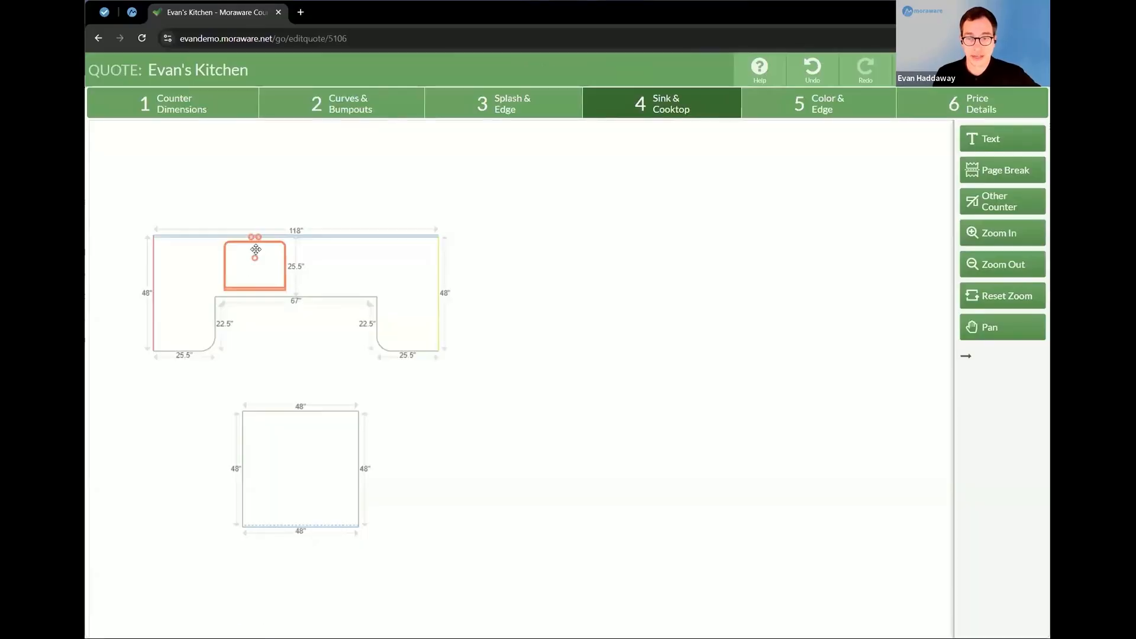
left_click_drag(256, 251, 259, 259)
left_click(447, 517)
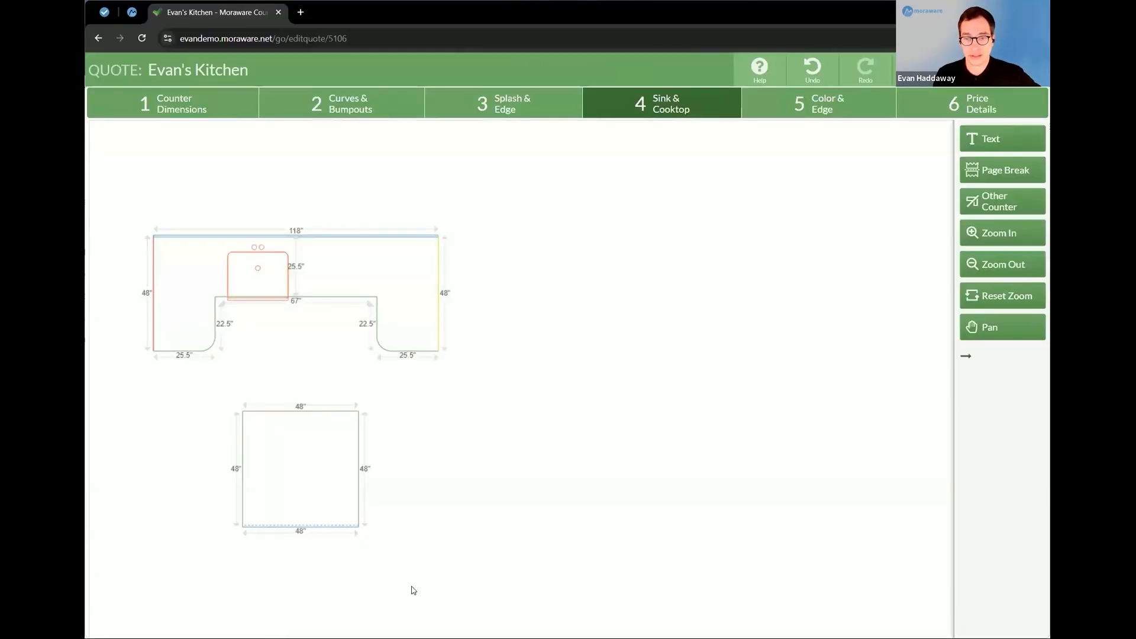
Add a 23" x 14" cooktop cutout with 4 burners and no centerline to the island
right_click(298, 442)
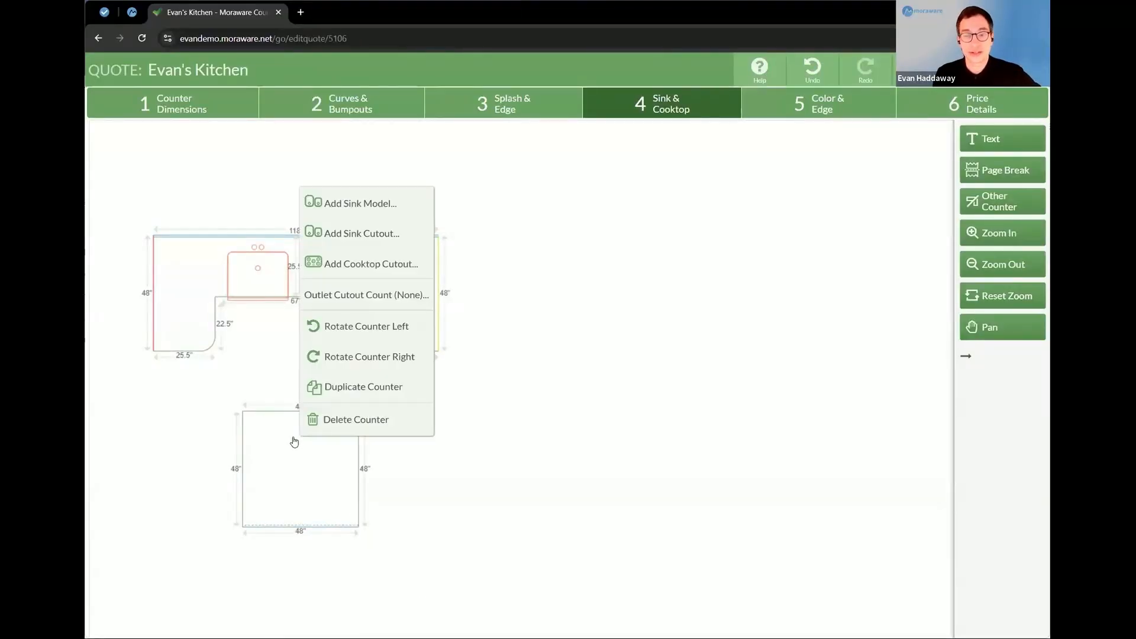
left_click(387, 269)
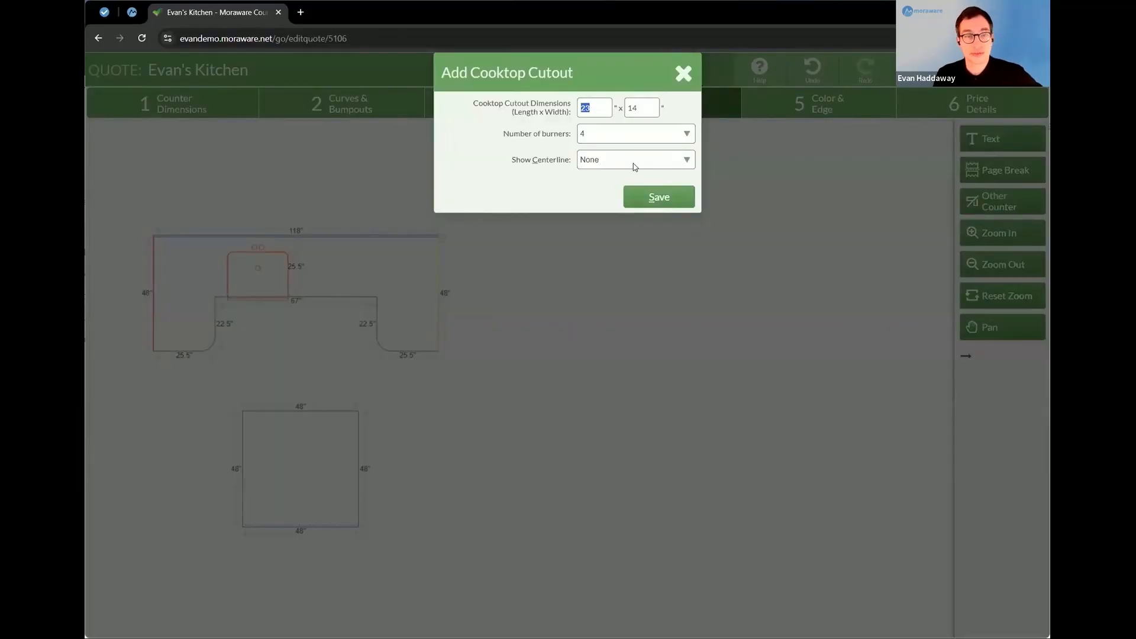
left_click(657, 199)
Rotate the island's cooktop to the right repeatedly
right_click(307, 442)
double_click(366, 522)
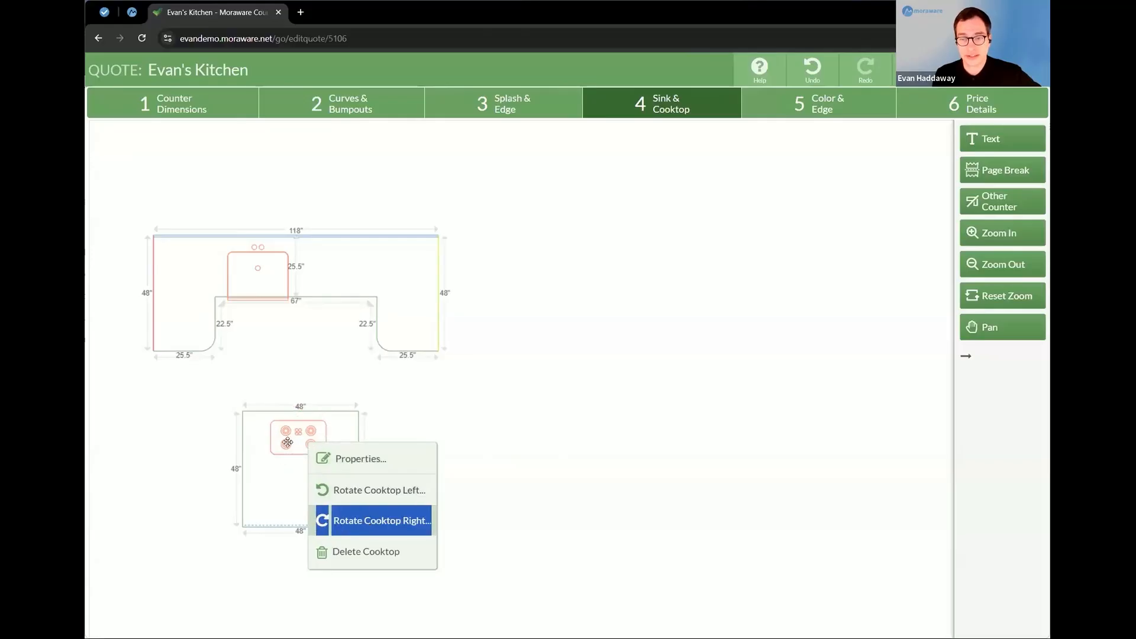
left_click(366, 521)
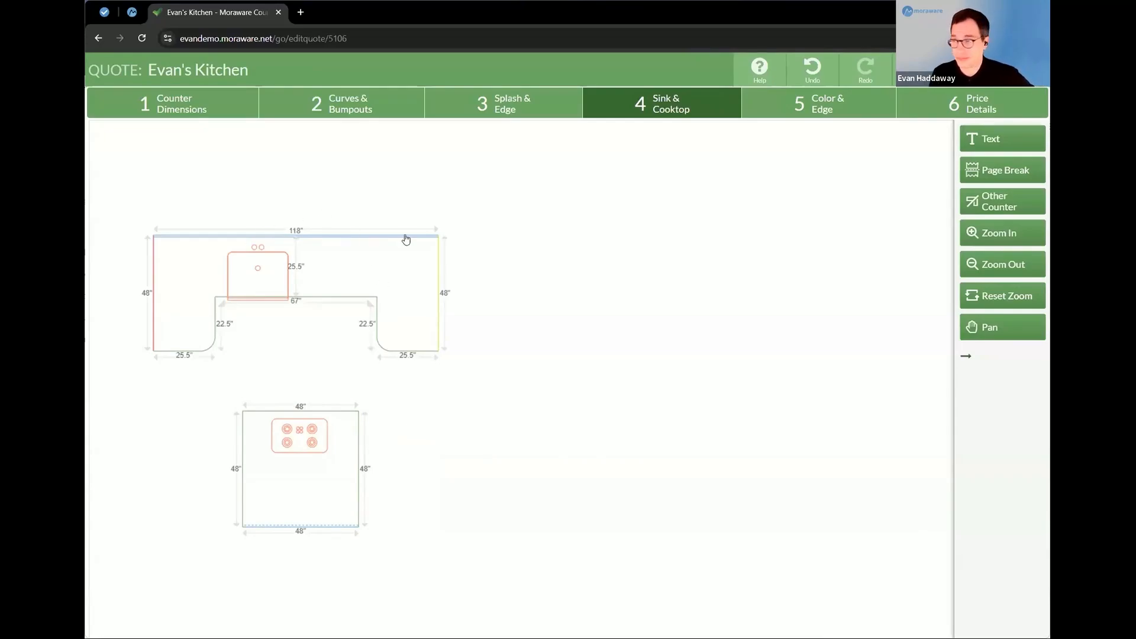
Set Area #1's product to Granite, its color to Absolute Black and its edge to Bullnose
left_click(828, 104)
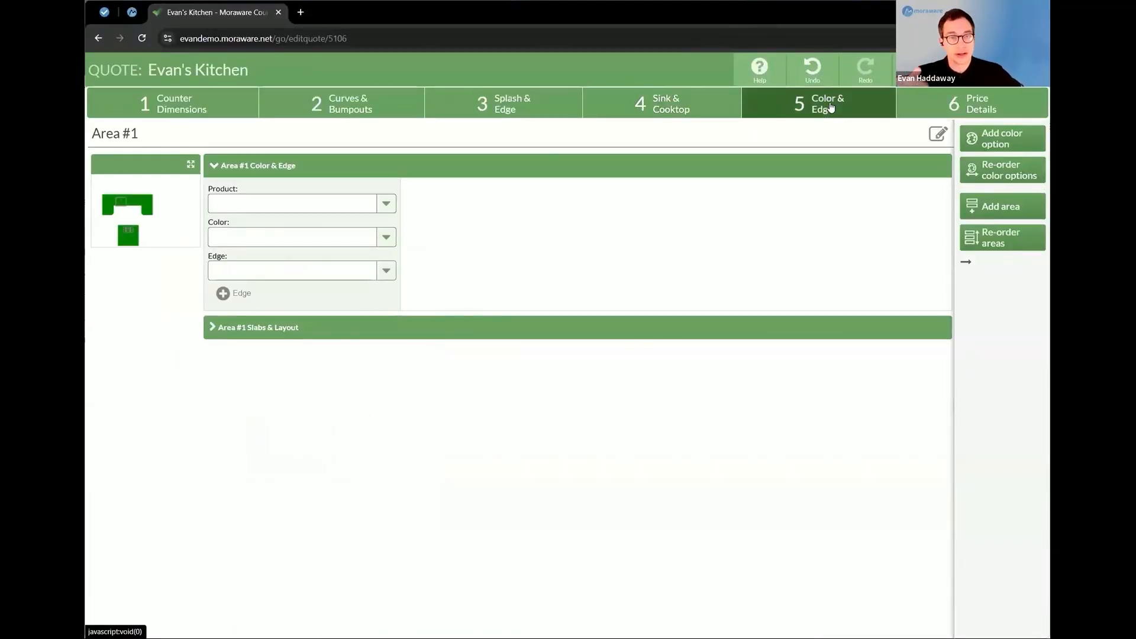
left_click(382, 212)
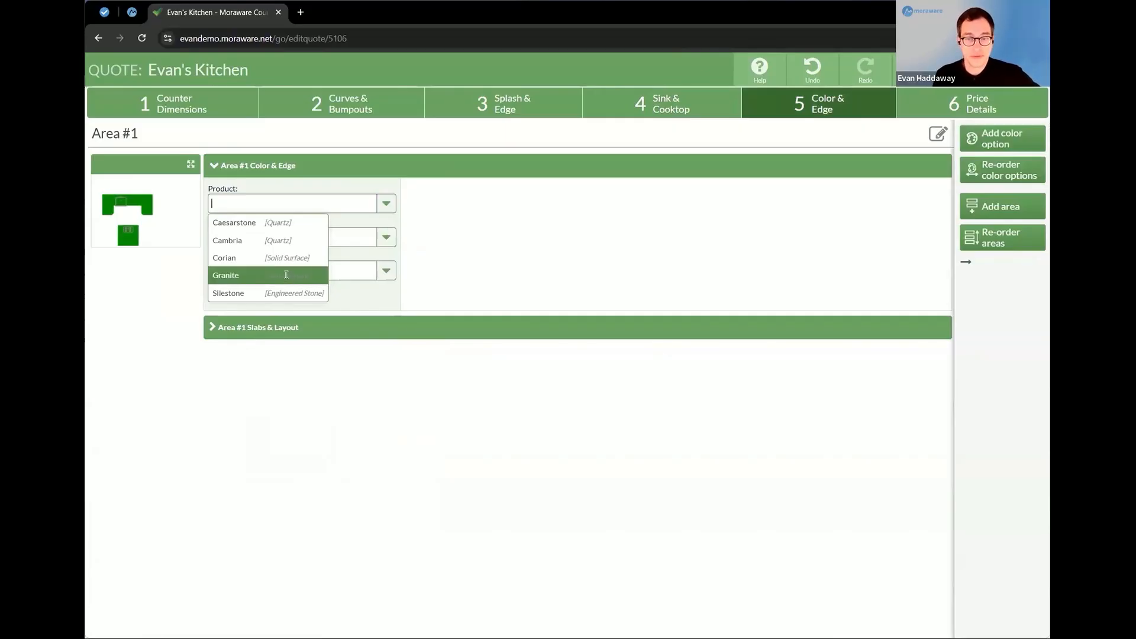
left_click(286, 276)
left_click(387, 238)
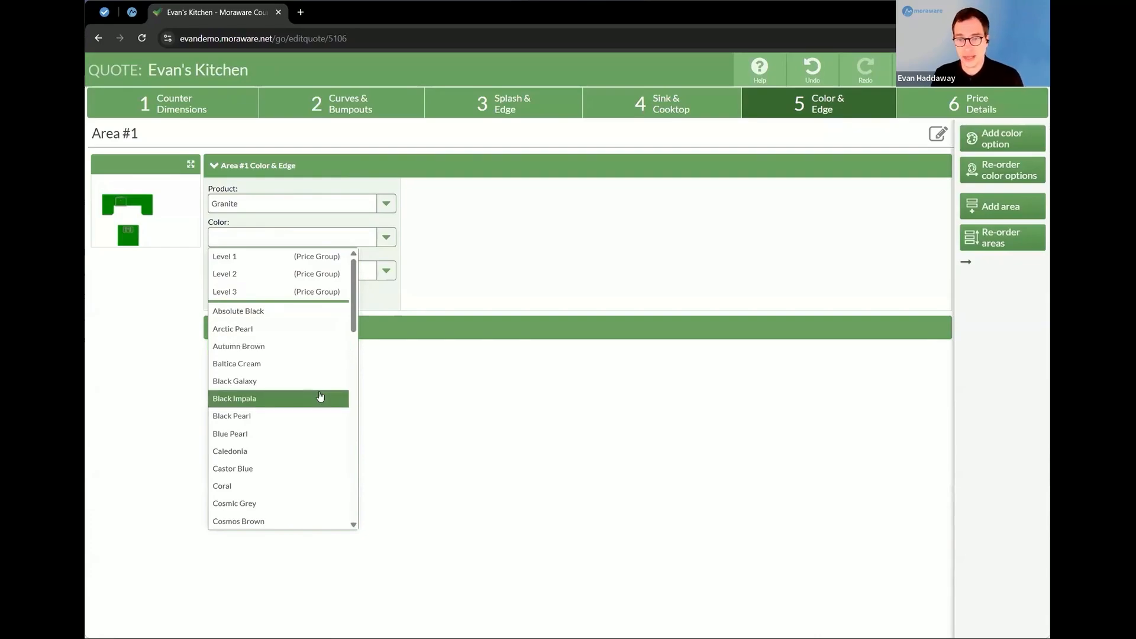
left_click(277, 310)
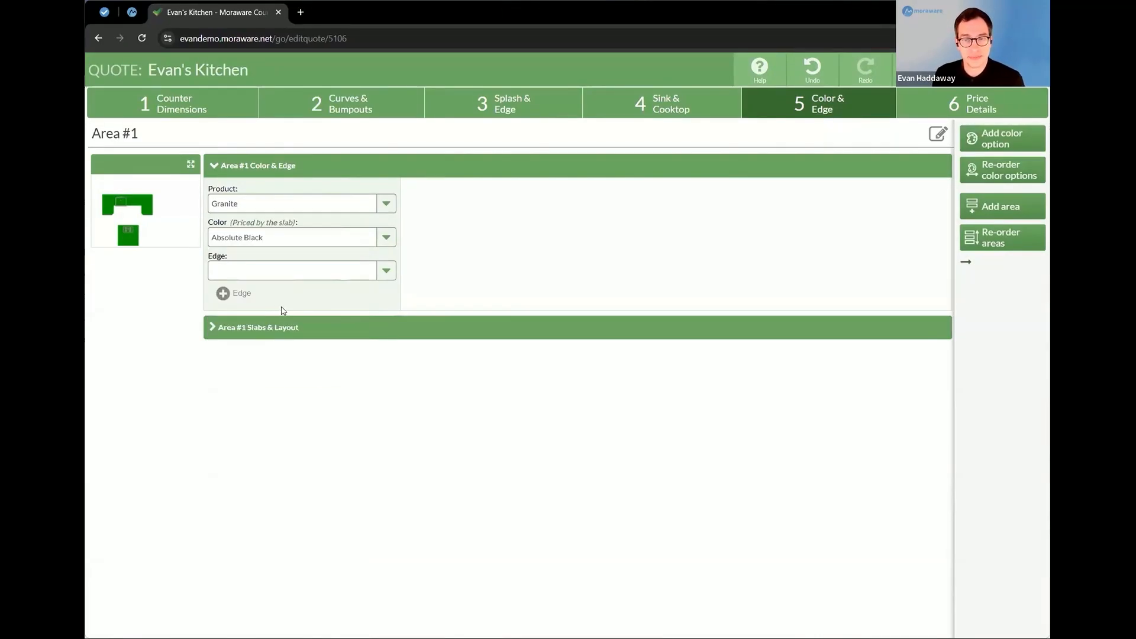
left_click(385, 272)
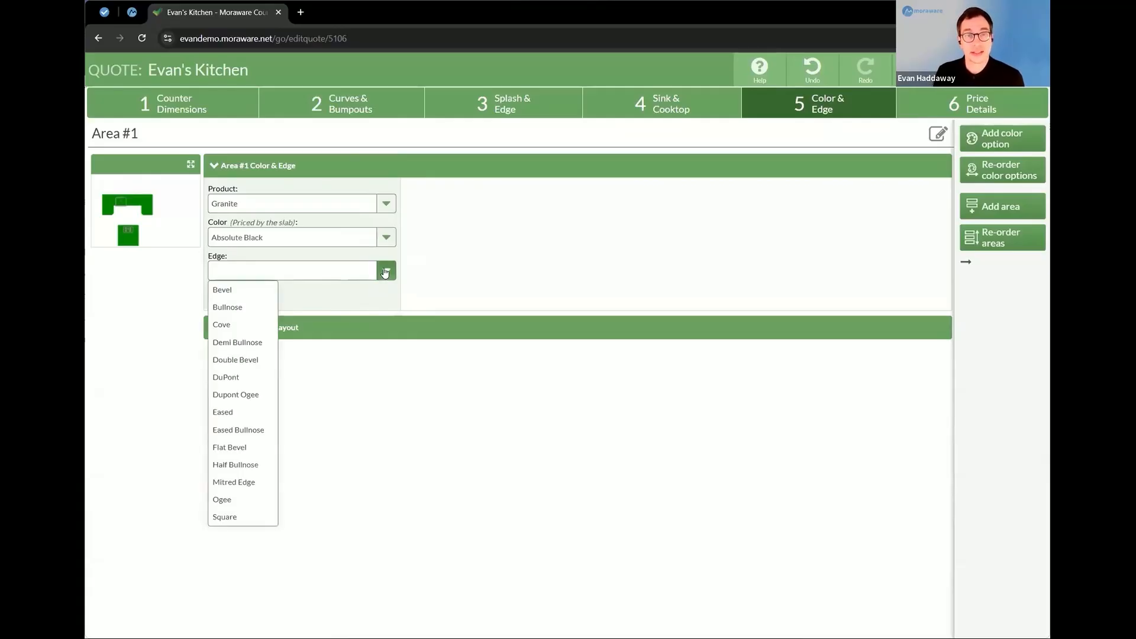
left_click(269, 307)
Move the U-shaped counter onto the second slab and arrange the island, splash and waterfall pieces on the first without overlap
left_click(234, 369)
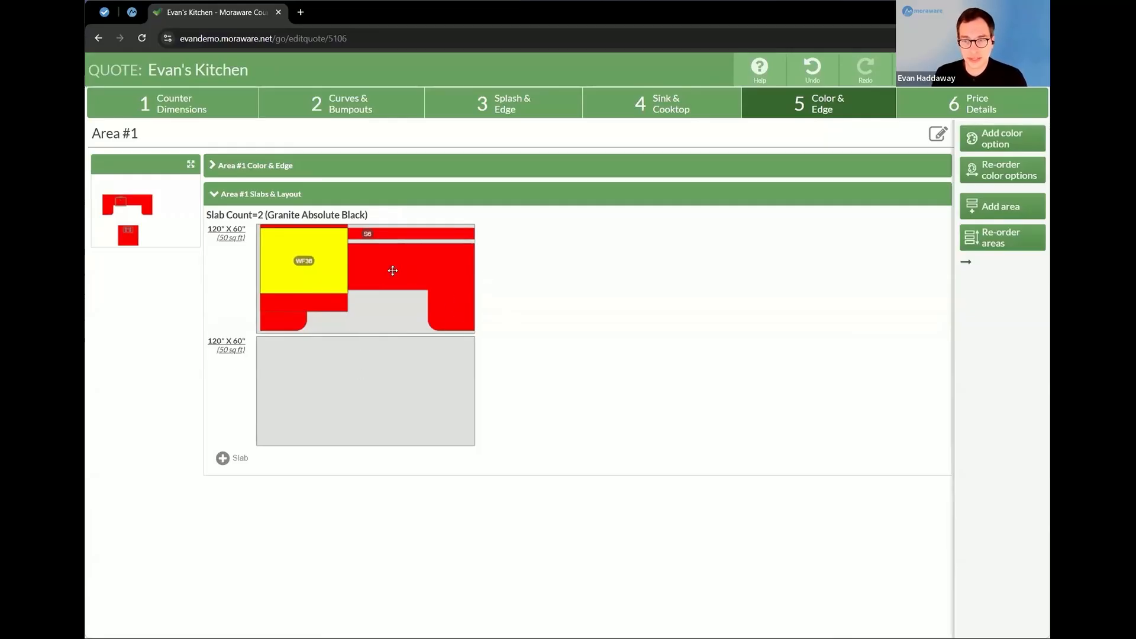
left_click_drag(386, 284, 383, 367)
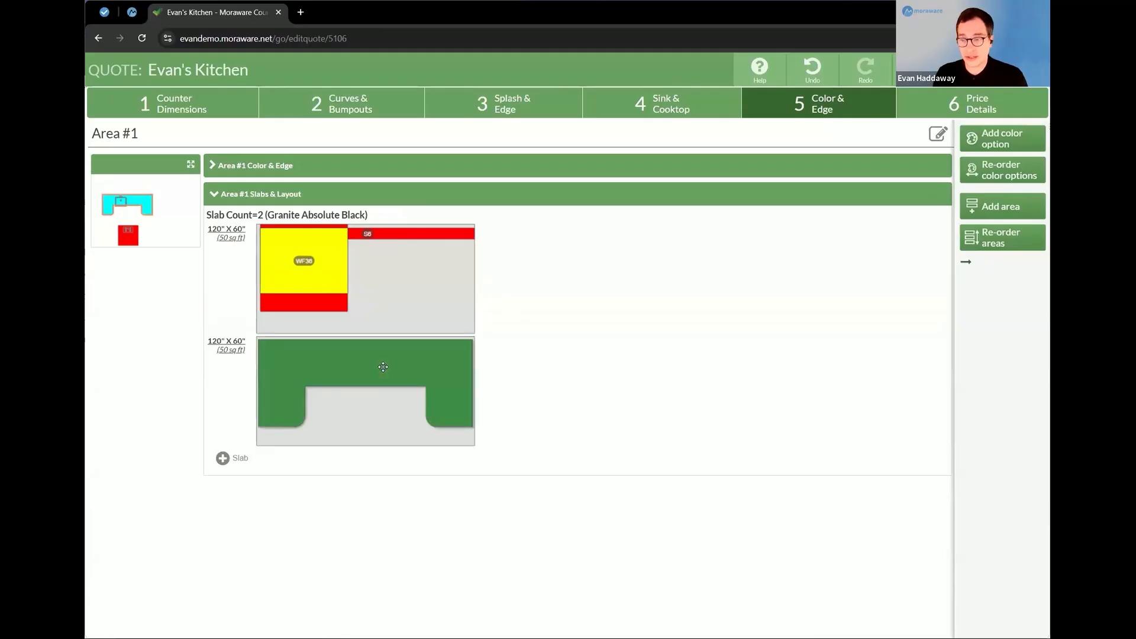
left_click_drag(274, 254, 303, 270)
left_click(406, 238)
left_click_drag(406, 237, 393, 228)
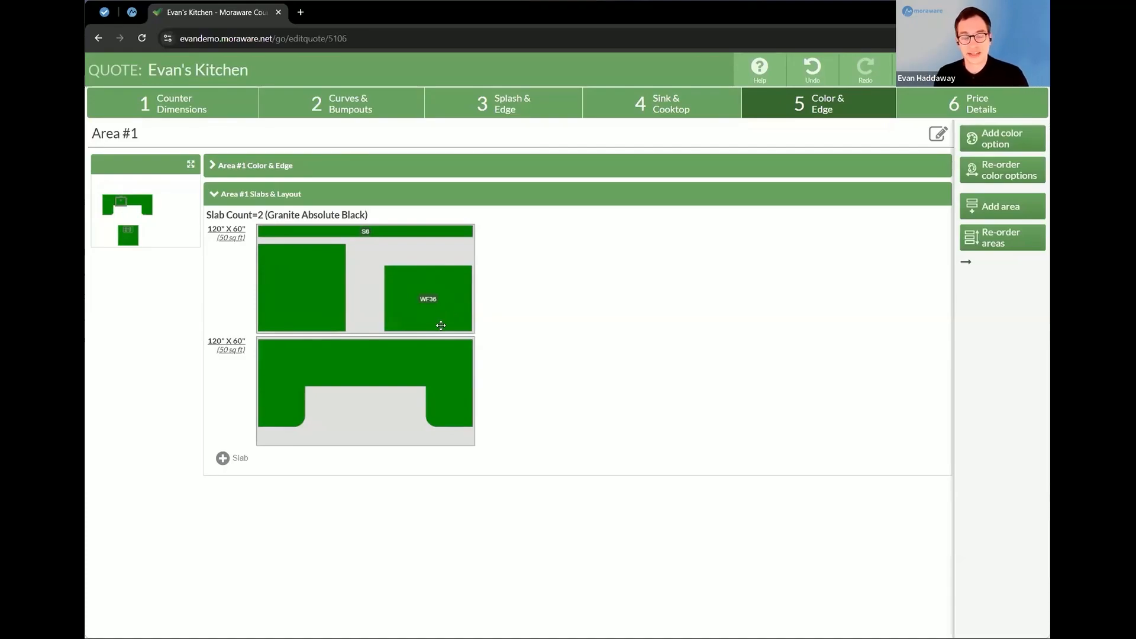
Search the slab images for "white" and assign White Calacatta Oro Porcelain Satin.png to the first slab
left_click(228, 230)
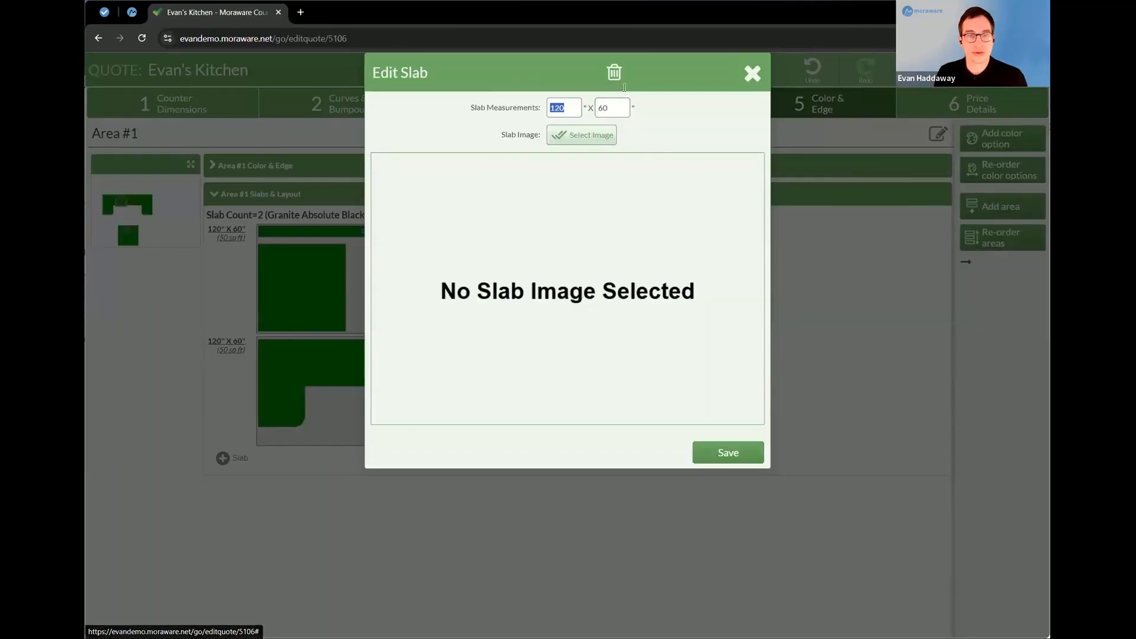
left_click(585, 134)
type("white")
key("Return")
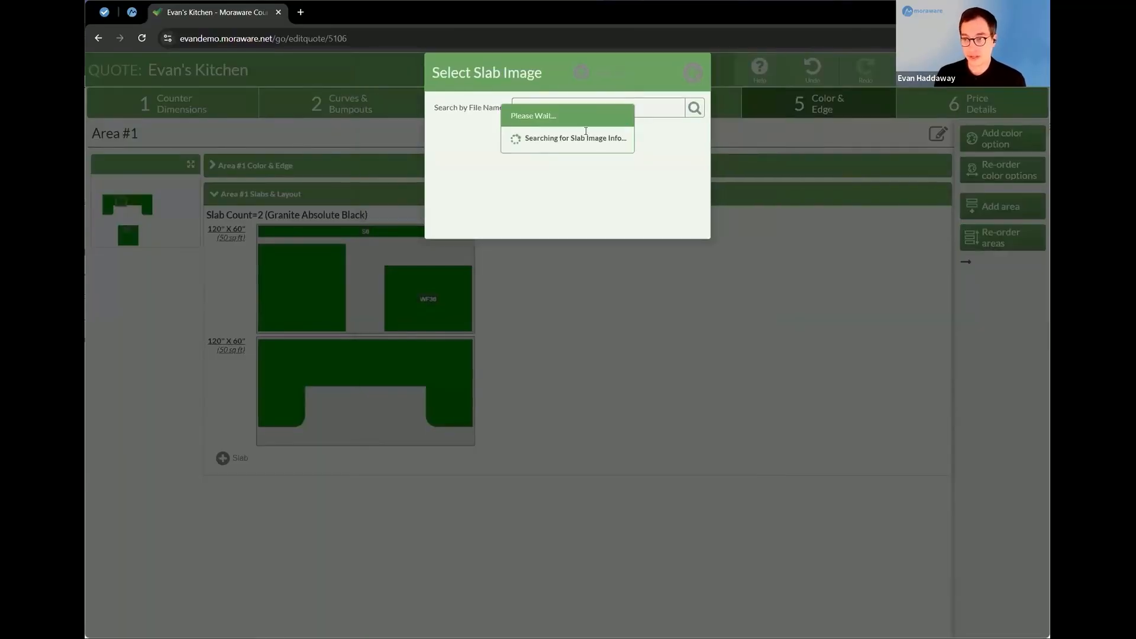
left_click(640, 258)
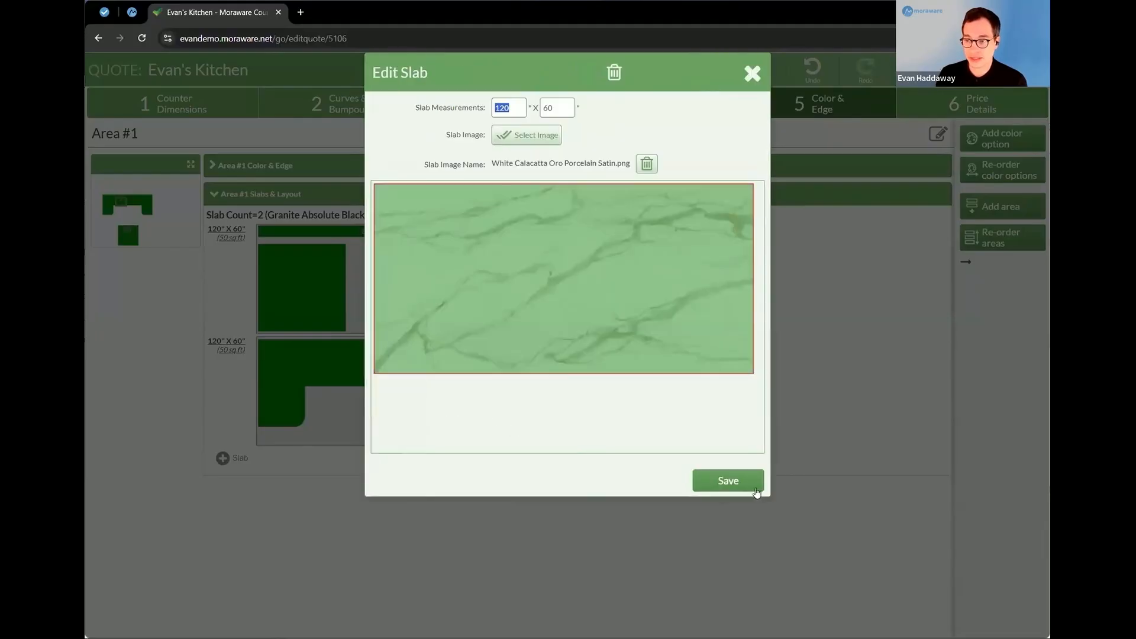
left_click(749, 482)
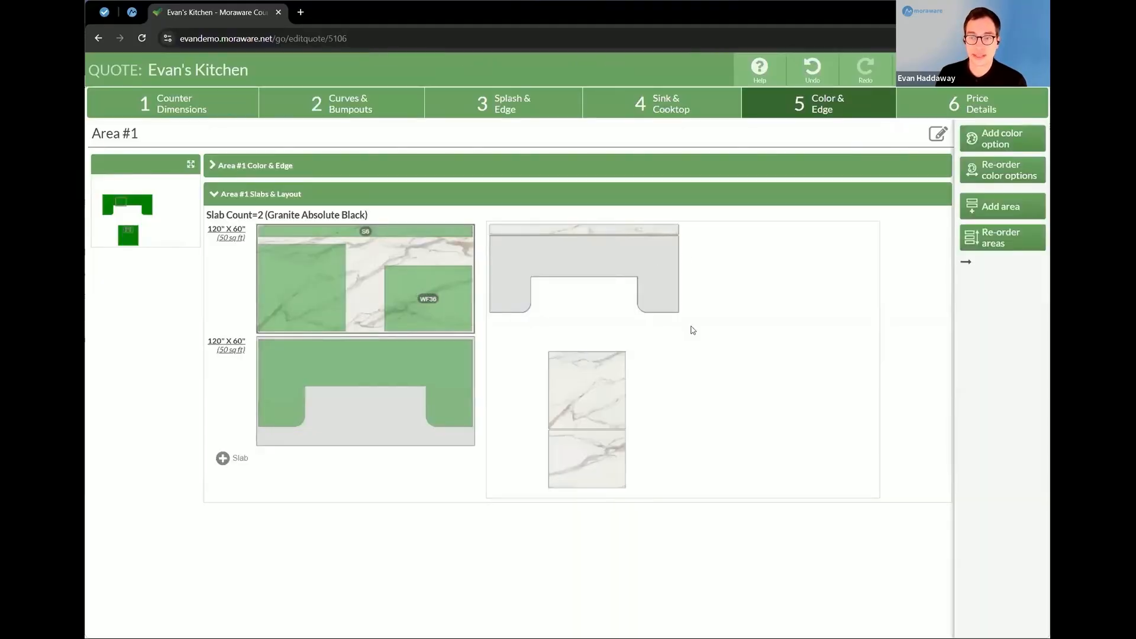
Assign the White Calacatta Oro Porcelain Satin.png image to the second slab, which holds the U-shaped counter
left_click(227, 343)
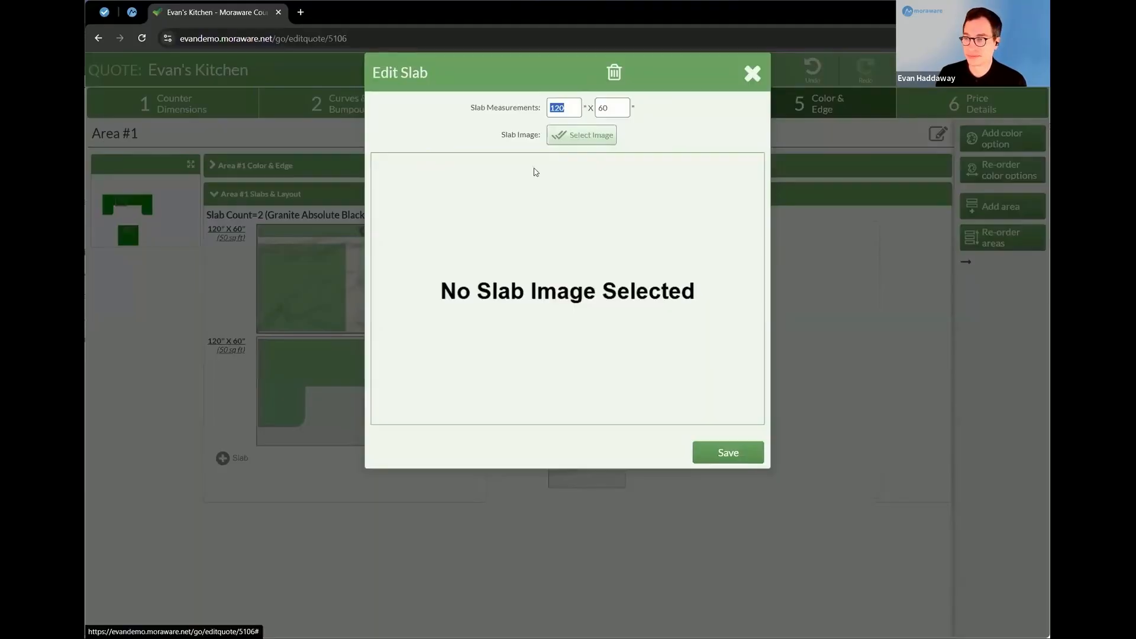
left_click(577, 136)
type("white")
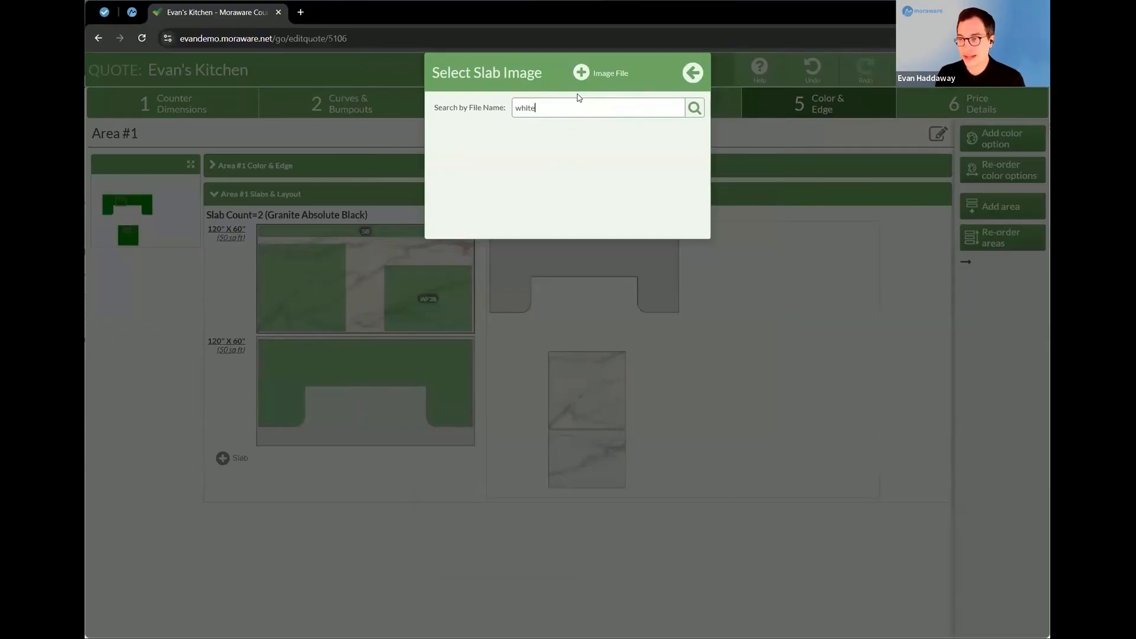
key("Return")
left_click(618, 269)
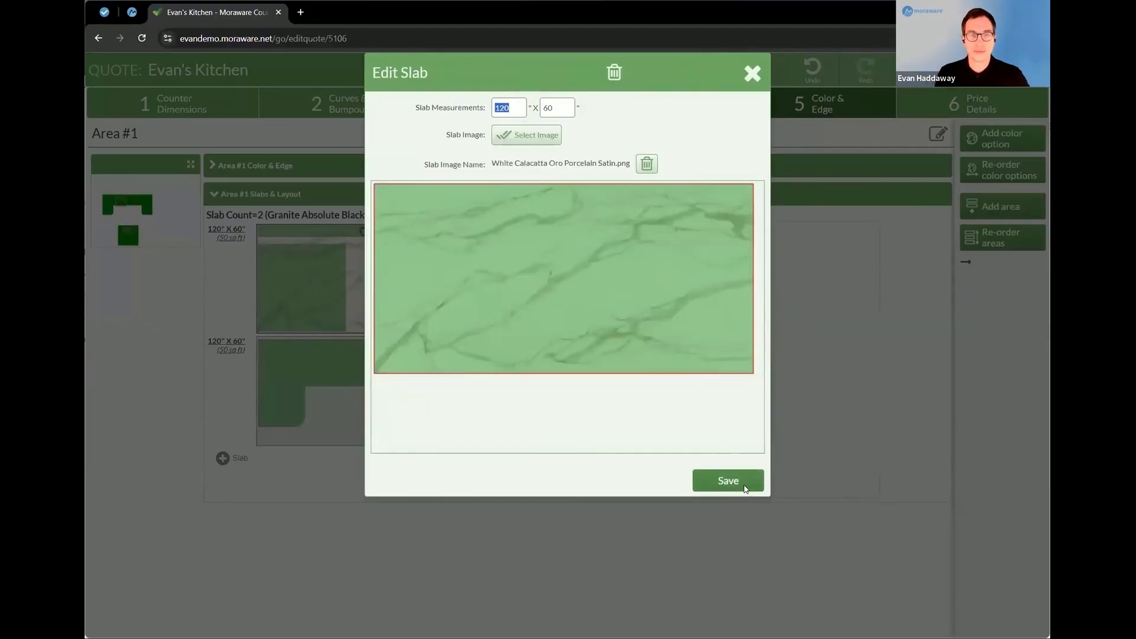
left_click(733, 483)
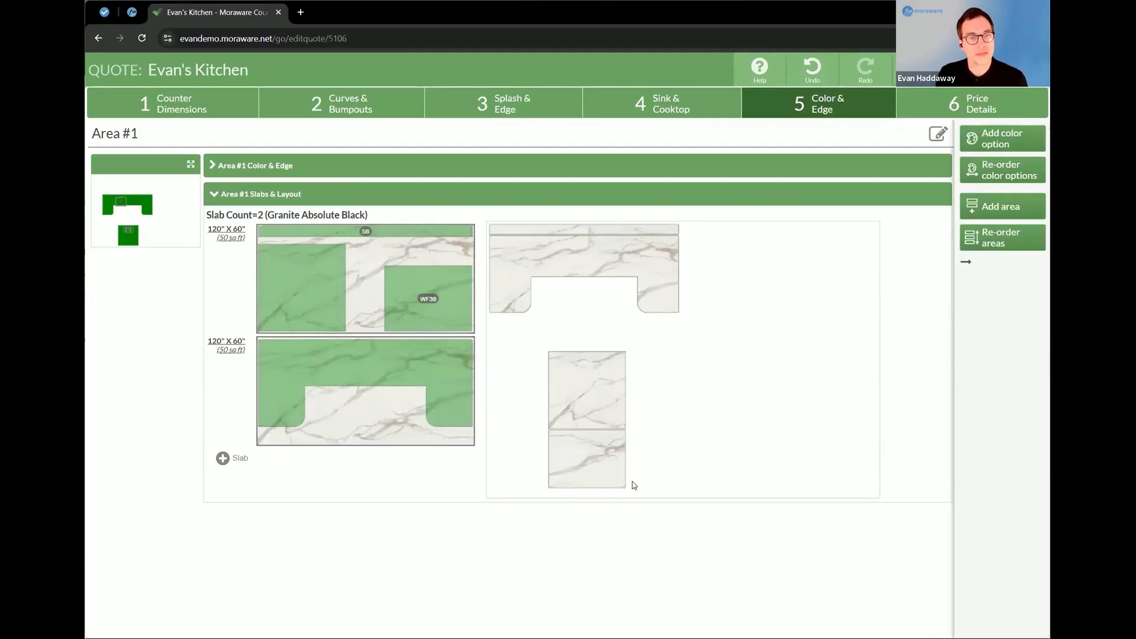
Rotate the WF36 waterfall piece left to an upright orientation and reposition it within the first slab
right_click(422, 278)
left_click(481, 327)
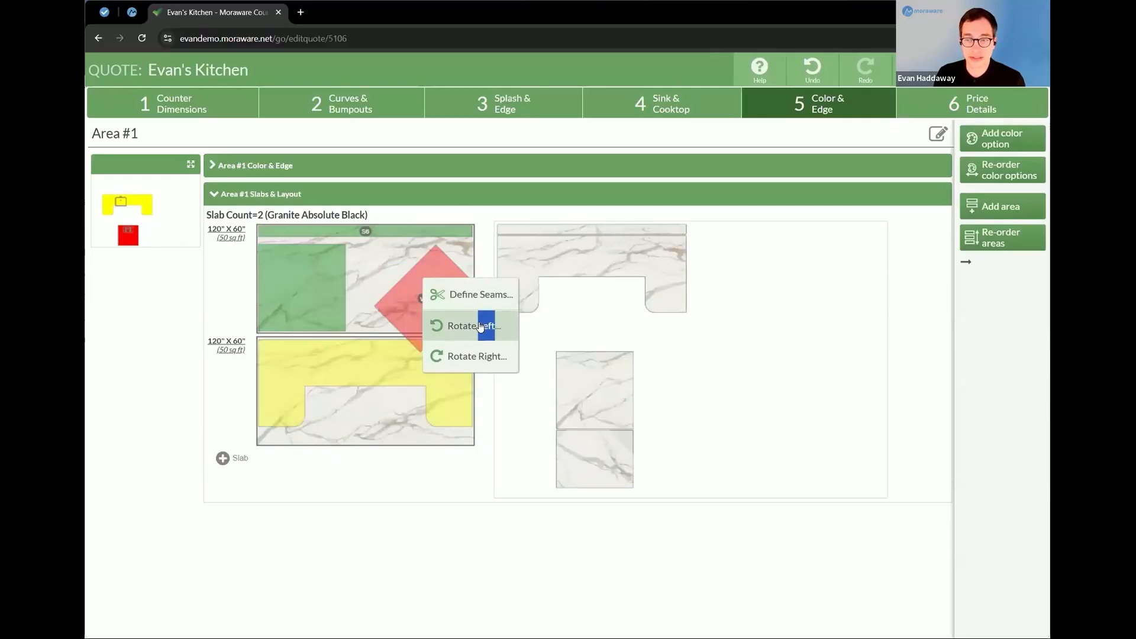
left_click_drag(398, 256, 424, 261)
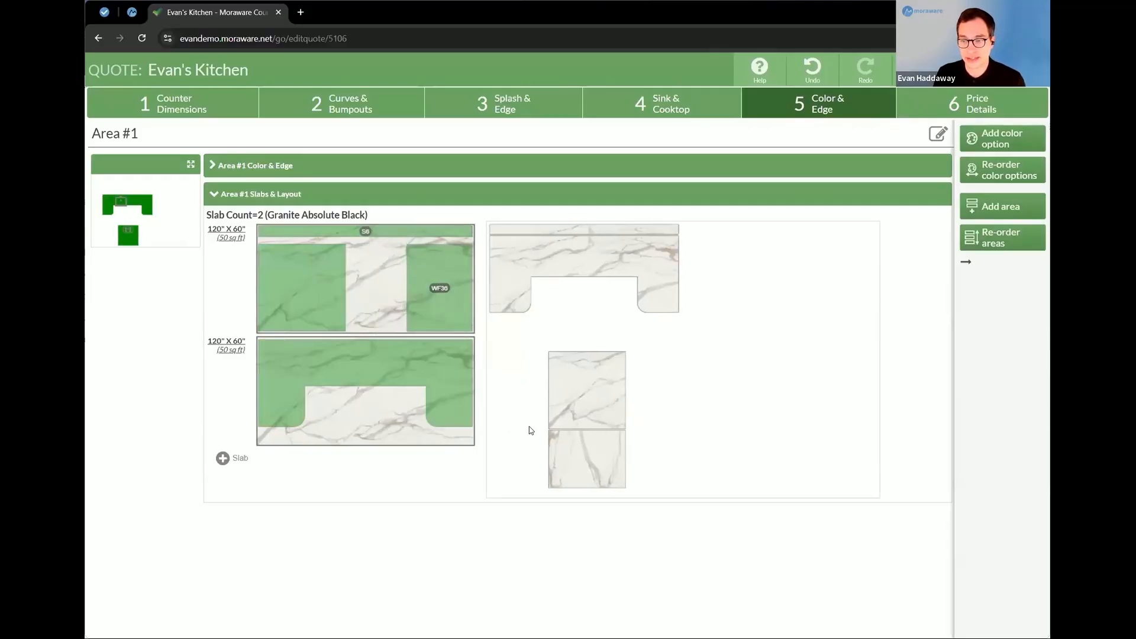
Define vertical seams at both inner corners of the U-shaped counter and fit the three separated pieces within the second slab
right_click(320, 355)
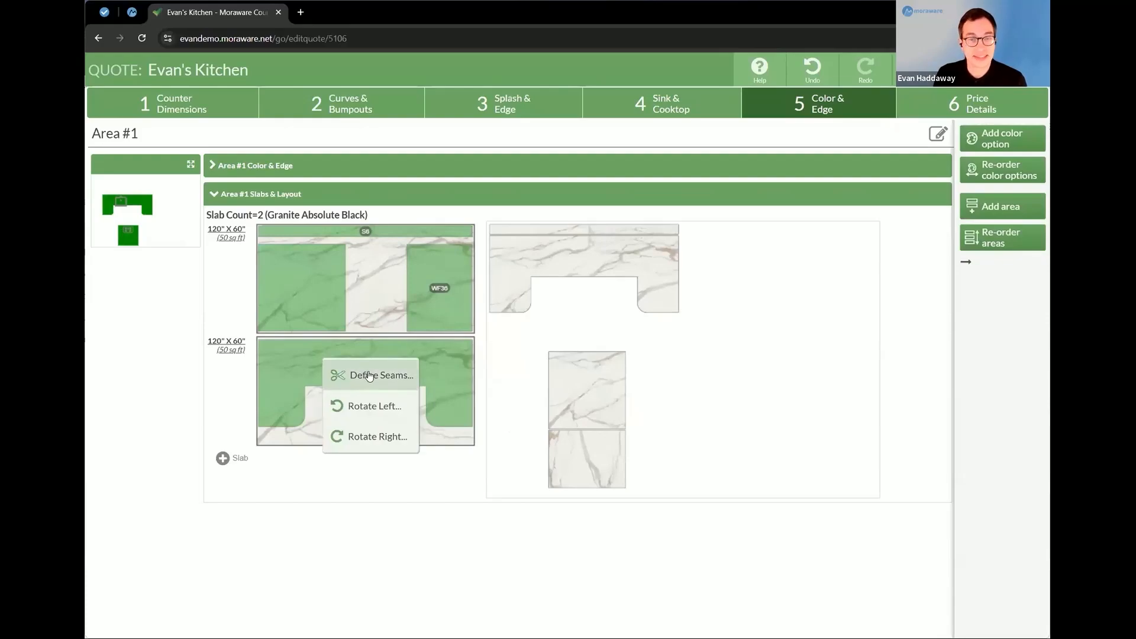
left_click(368, 376)
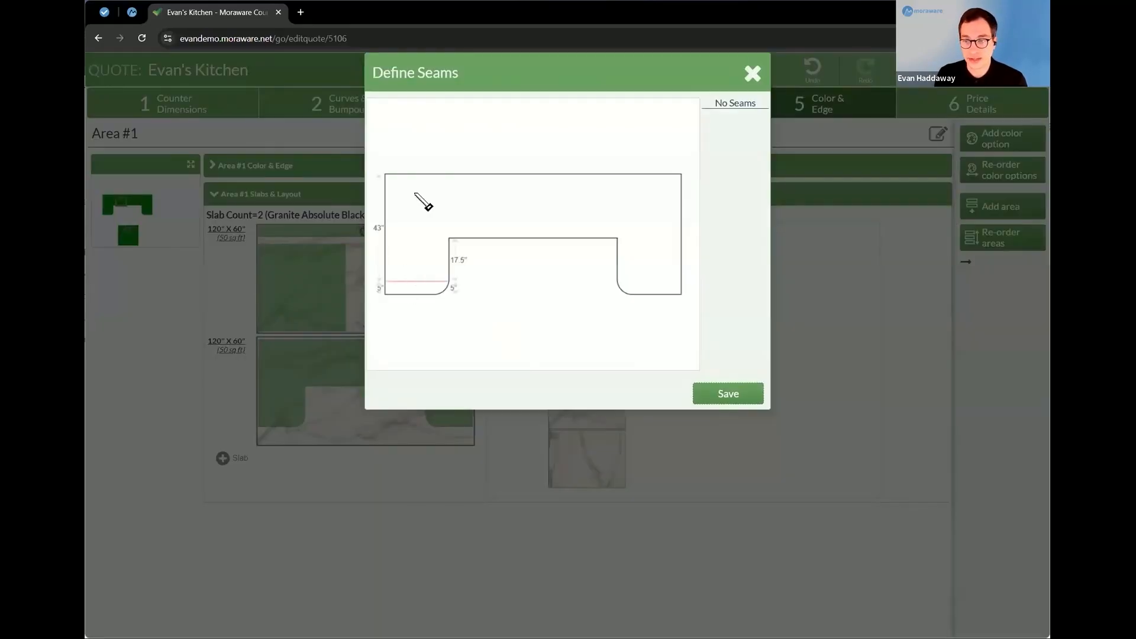
left_click(638, 192)
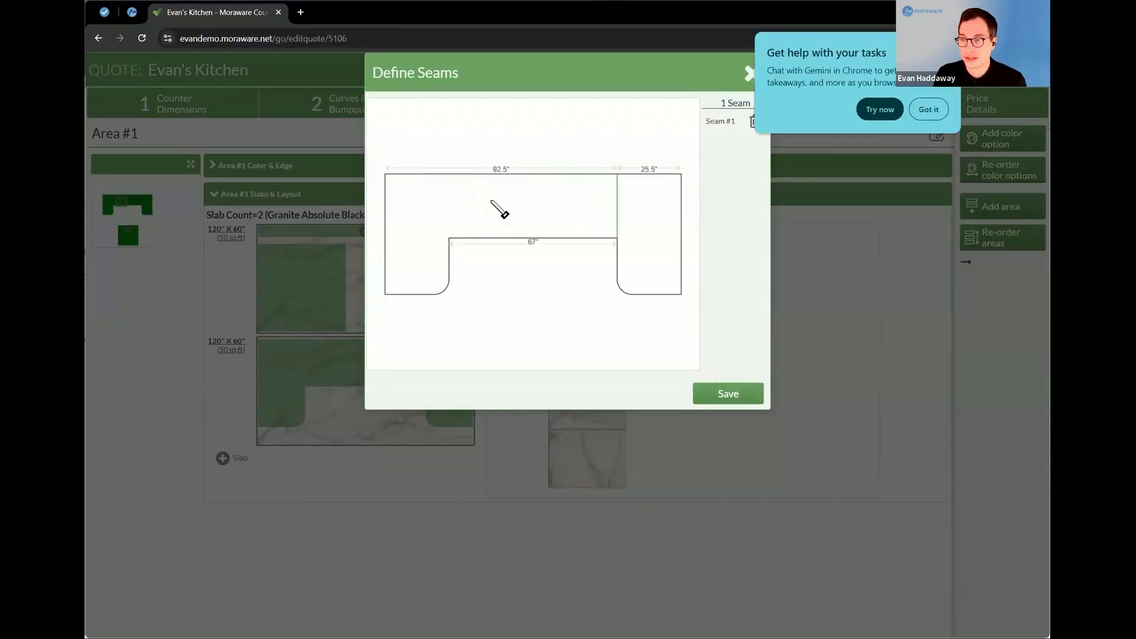
left_click(449, 208)
left_click(729, 394)
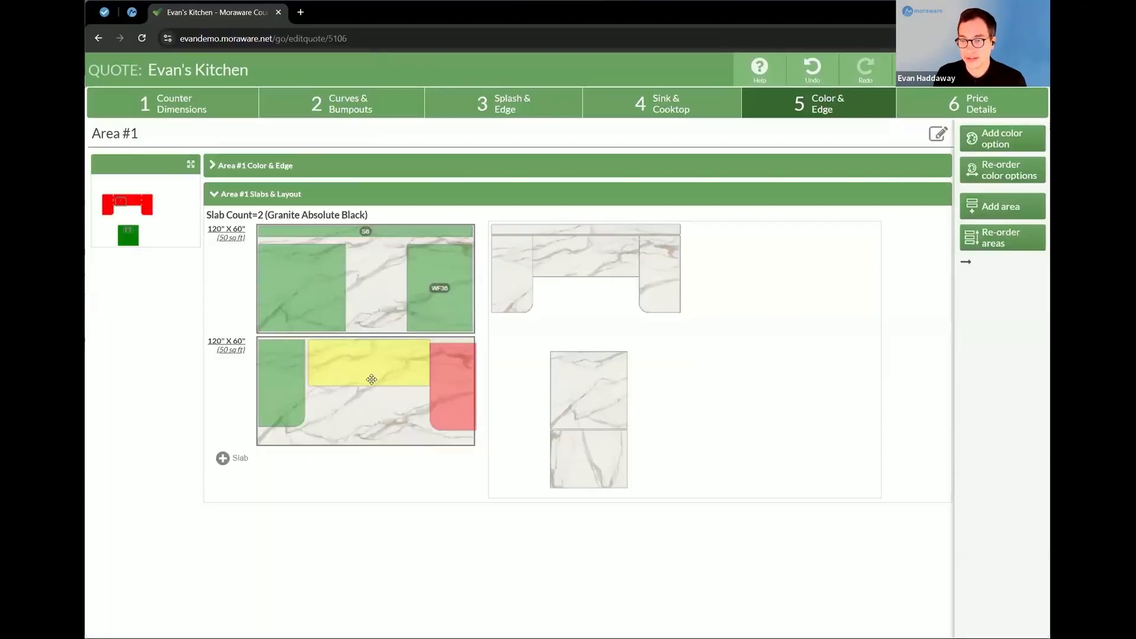
left_click_drag(353, 370, 353, 370)
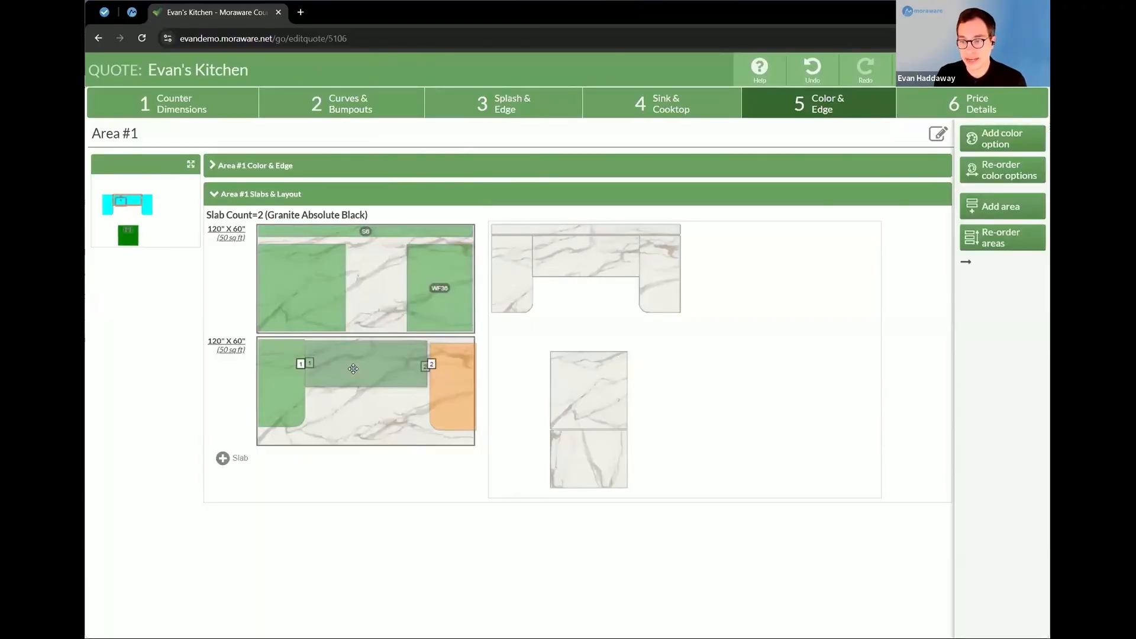
left_click_drag(455, 405, 453, 403)
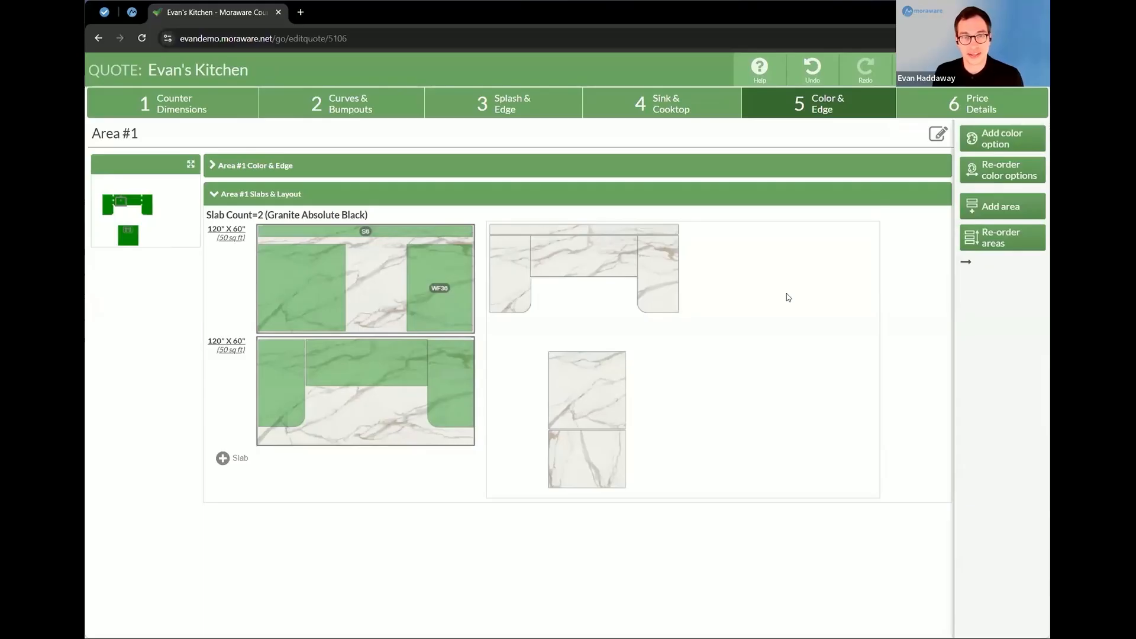
Override the Granite Absolute Black slab price with $35.00 per sq ft in the price details
left_click(970, 112)
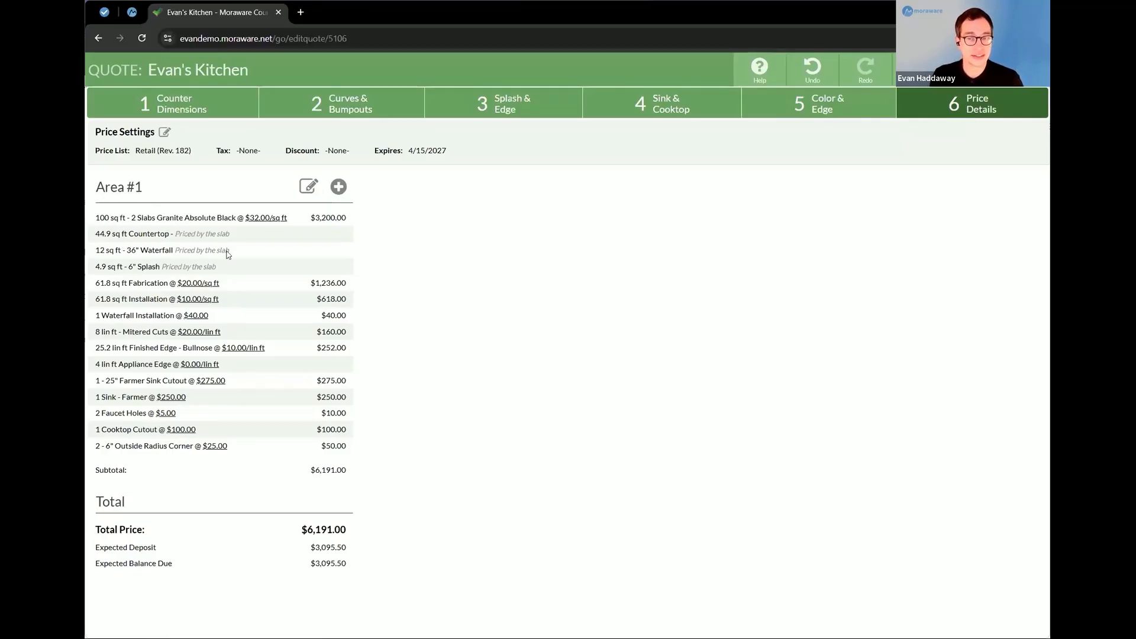
left_click(206, 284)
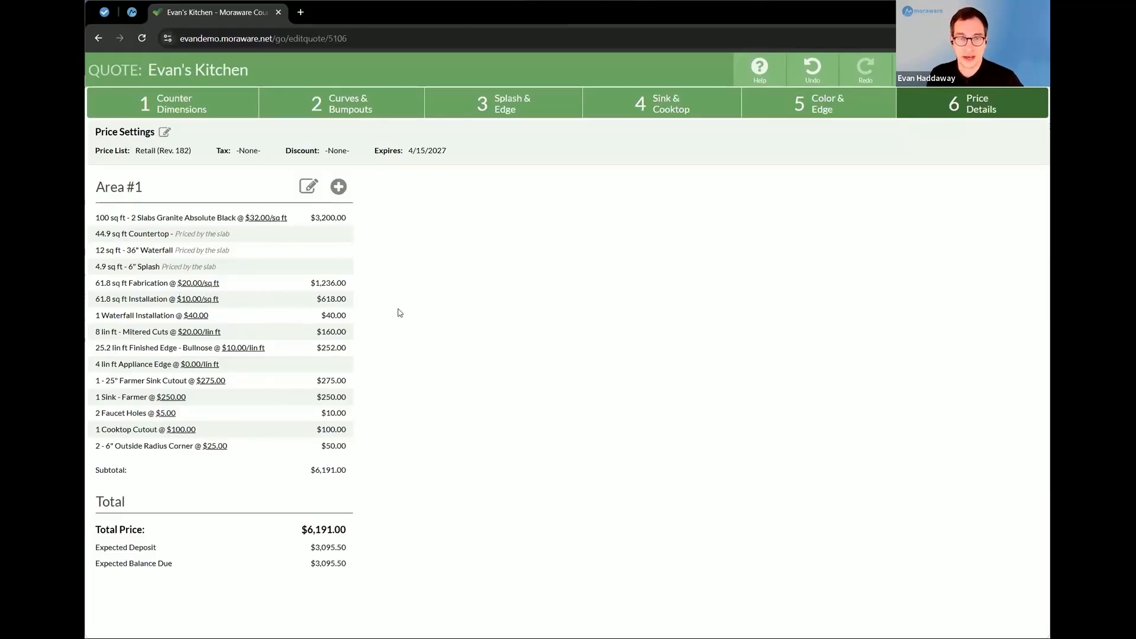
left_click(261, 219)
type("35")
key("Return")
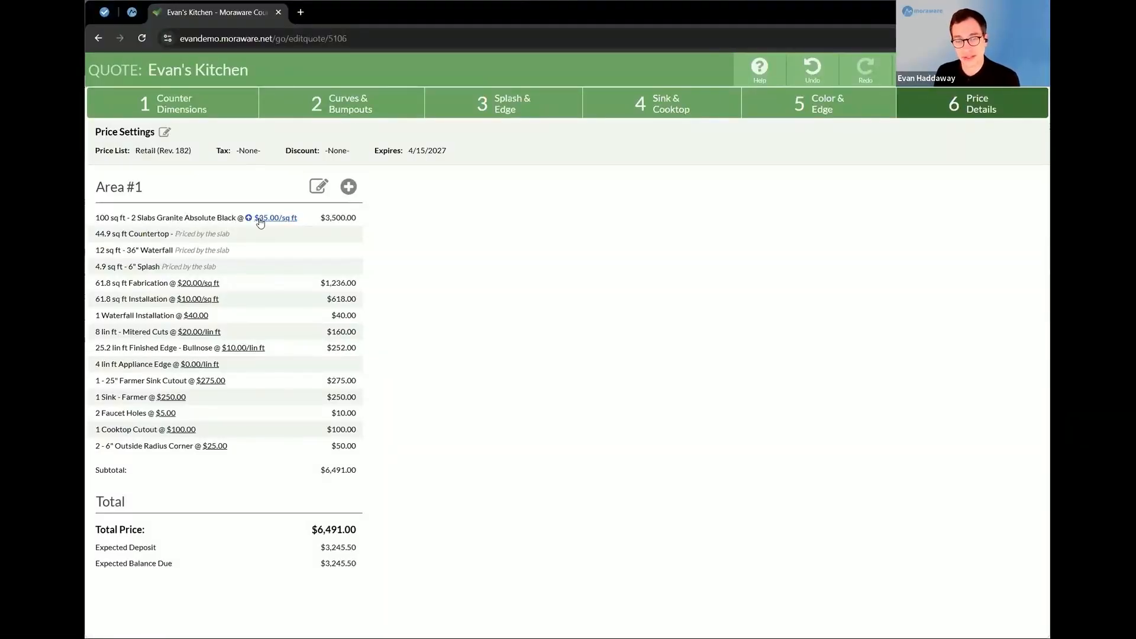
left_click(349, 187)
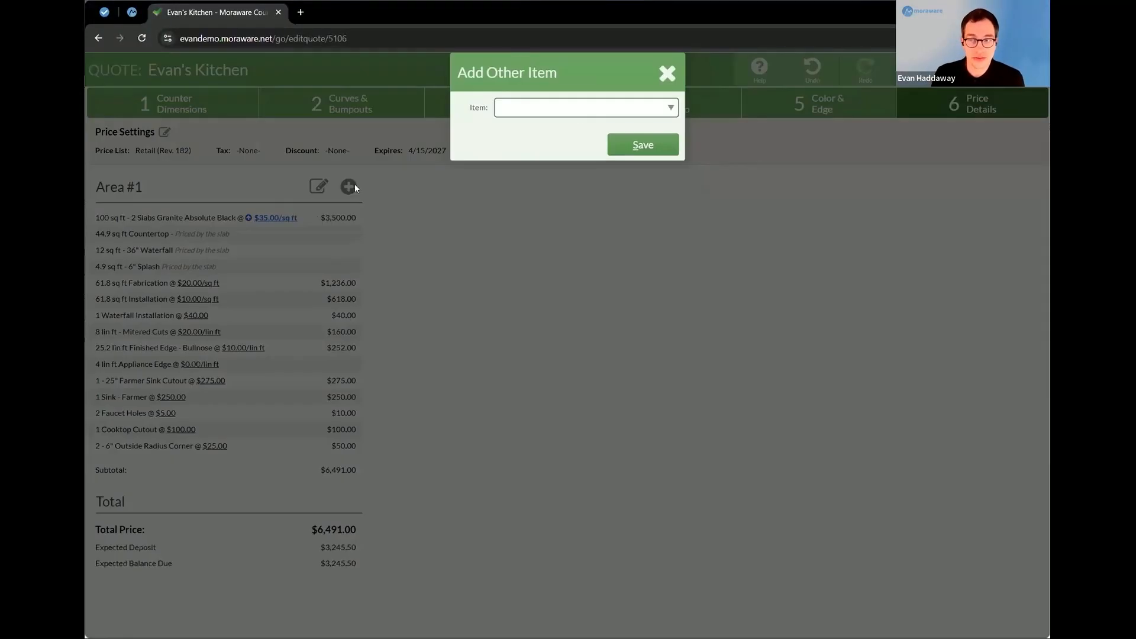
left_click(588, 109)
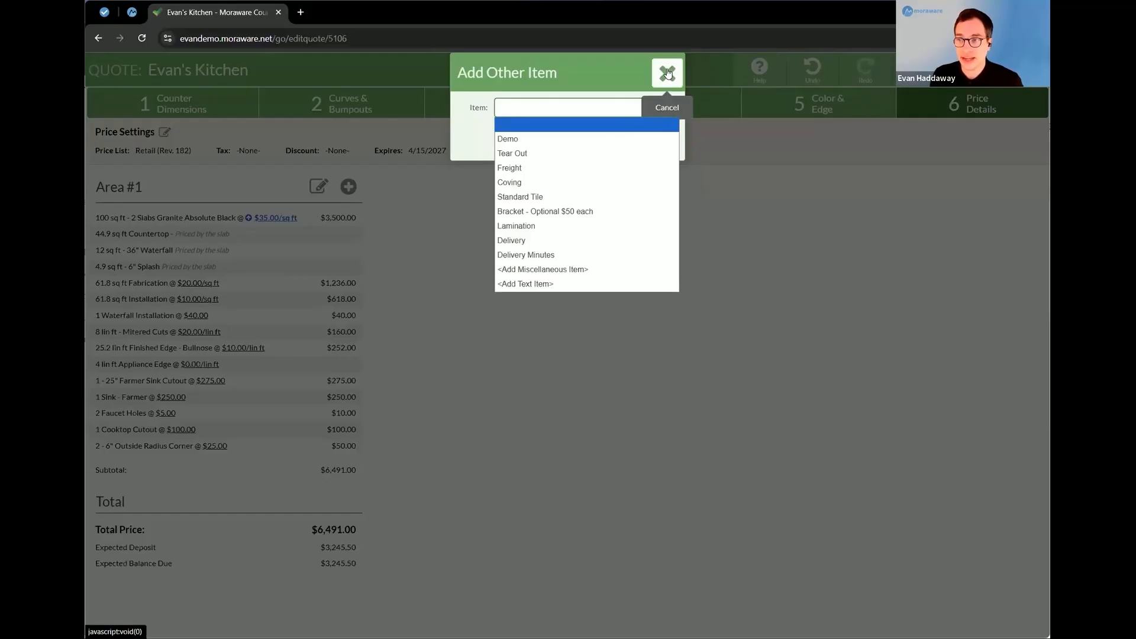
left_click(652, 331)
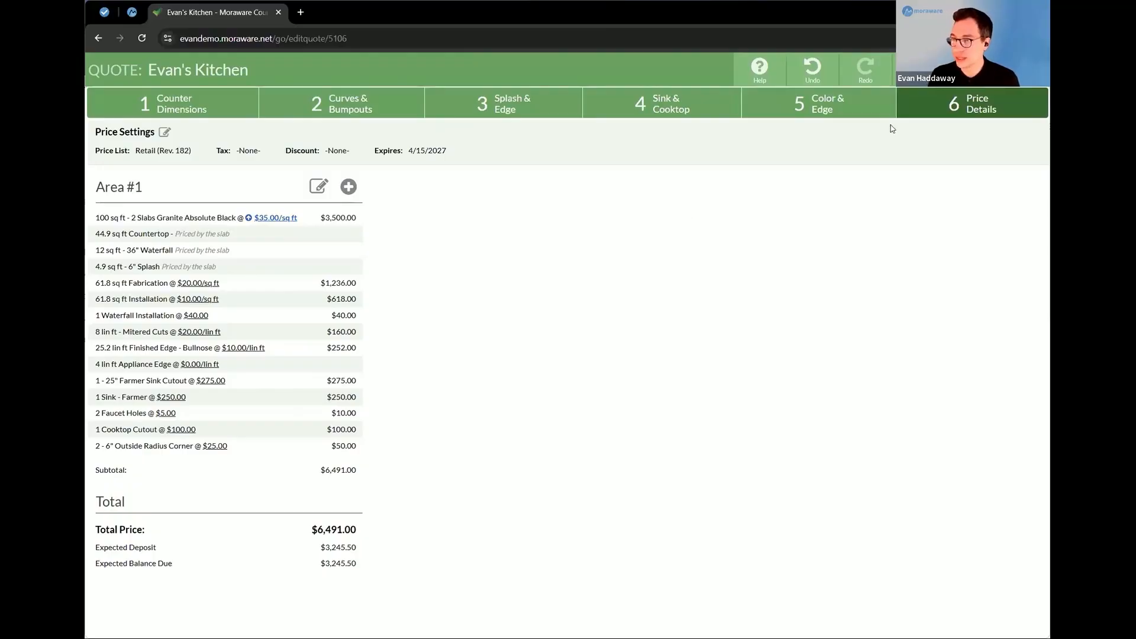
Save and close the quote editor, and generate the printable quote form
left_click(1023, 69)
left_click(645, 187)
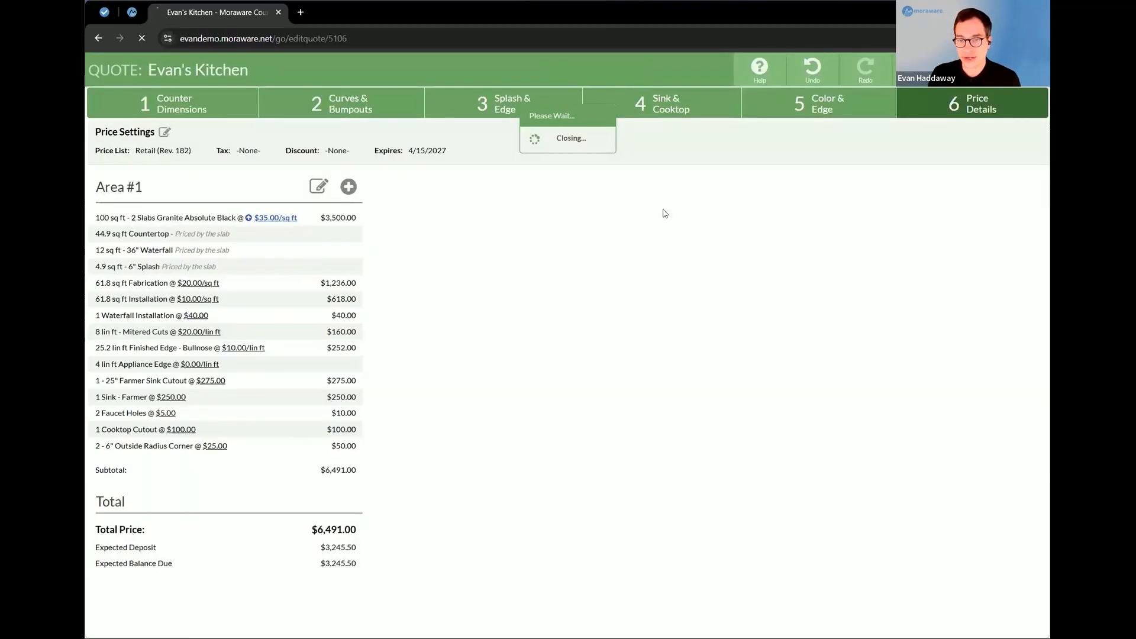
left_click(329, 74)
left_click(634, 146)
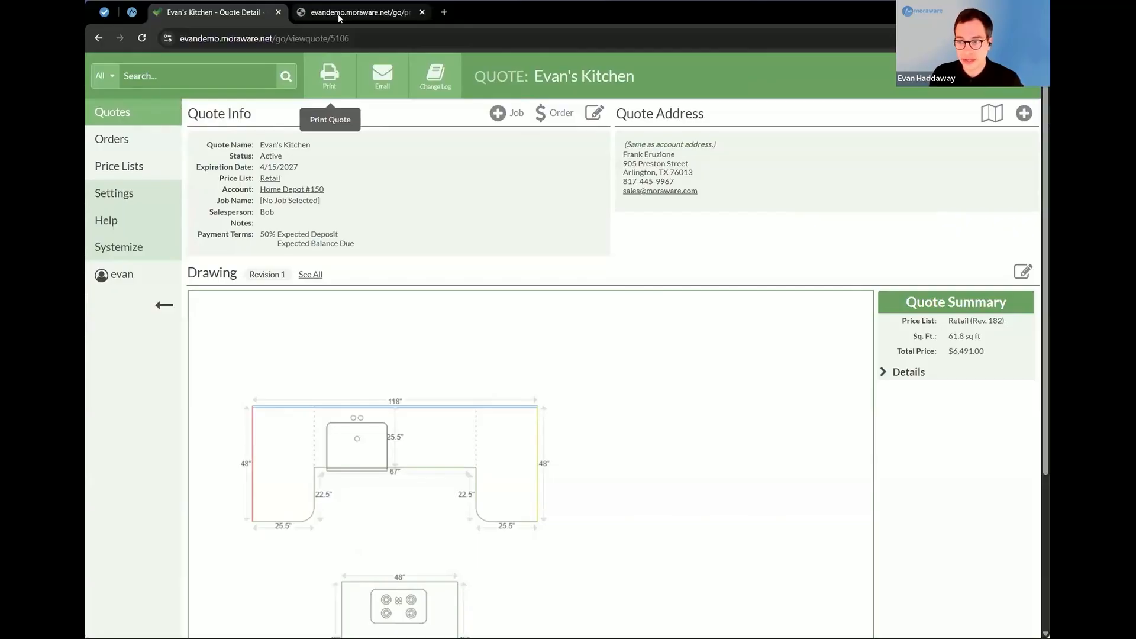
Review the printed quote's drawing, line items, total, payment terms and signature section
left_click(339, 14)
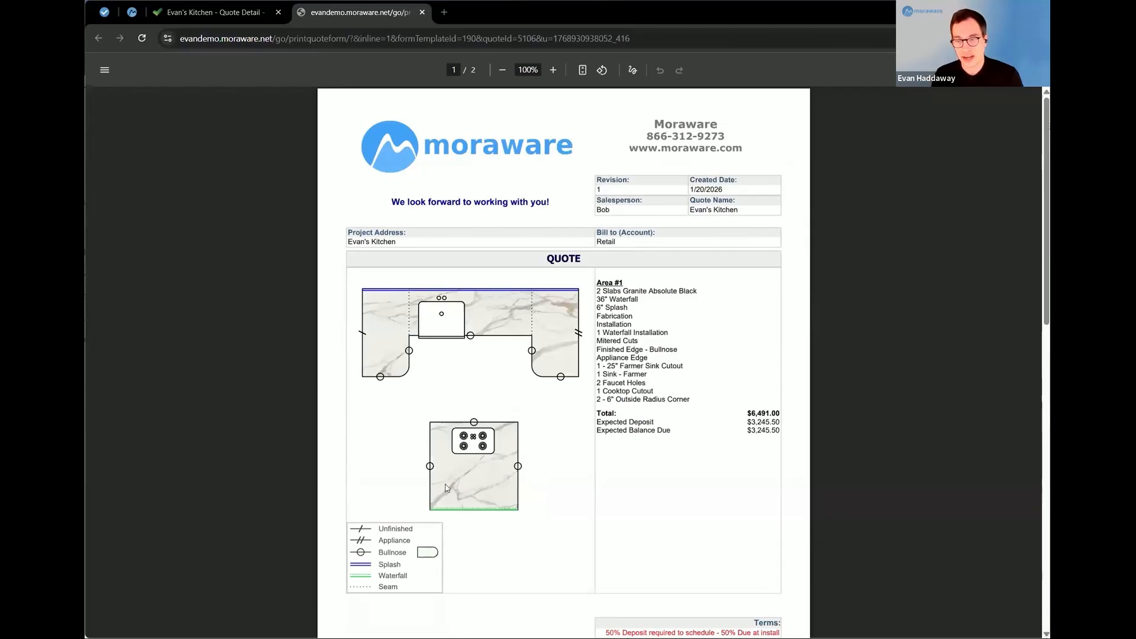
left_click(633, 315)
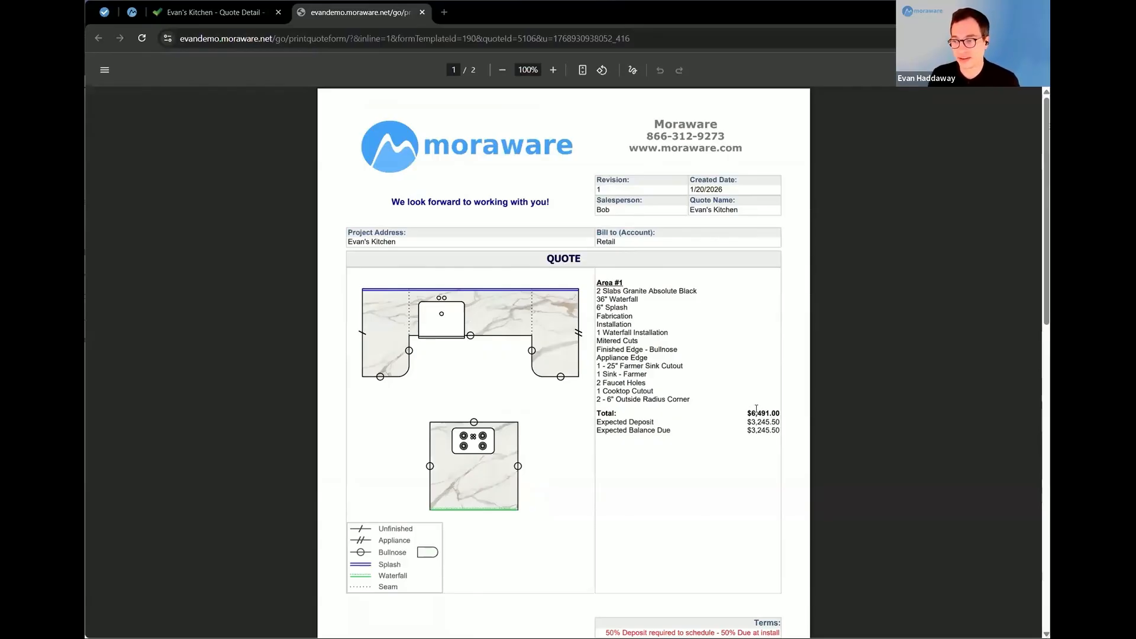
scroll(757, 409, "down", 5)
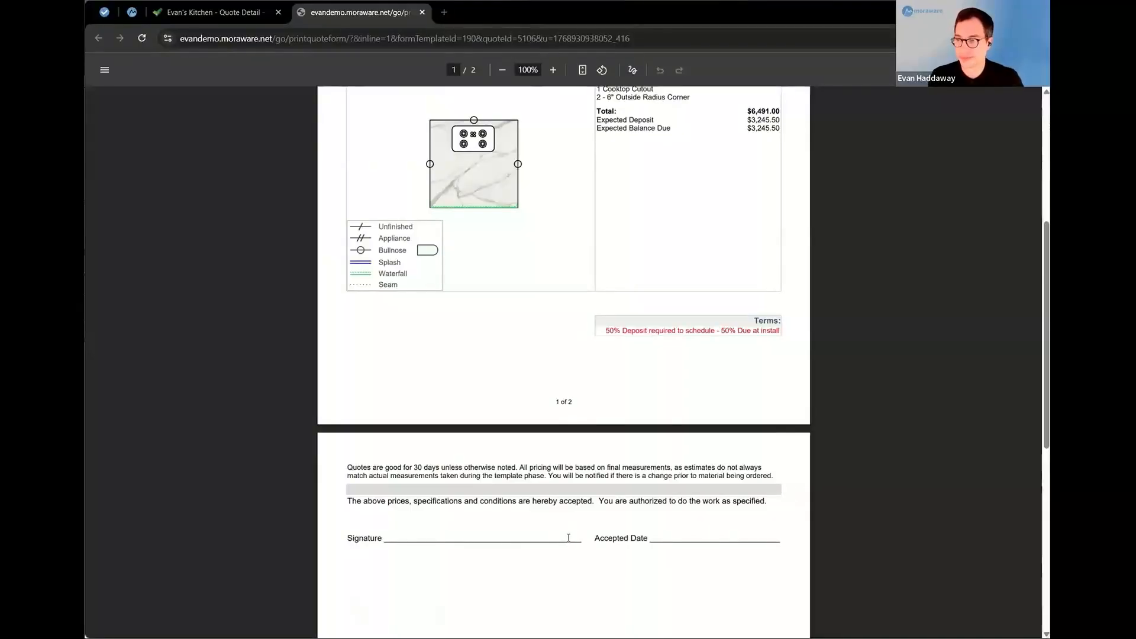
Return to the quote details and review the prepared quote email's template, form, recipient, subject and body without sending it
scroll(568, 537, "up", 5)
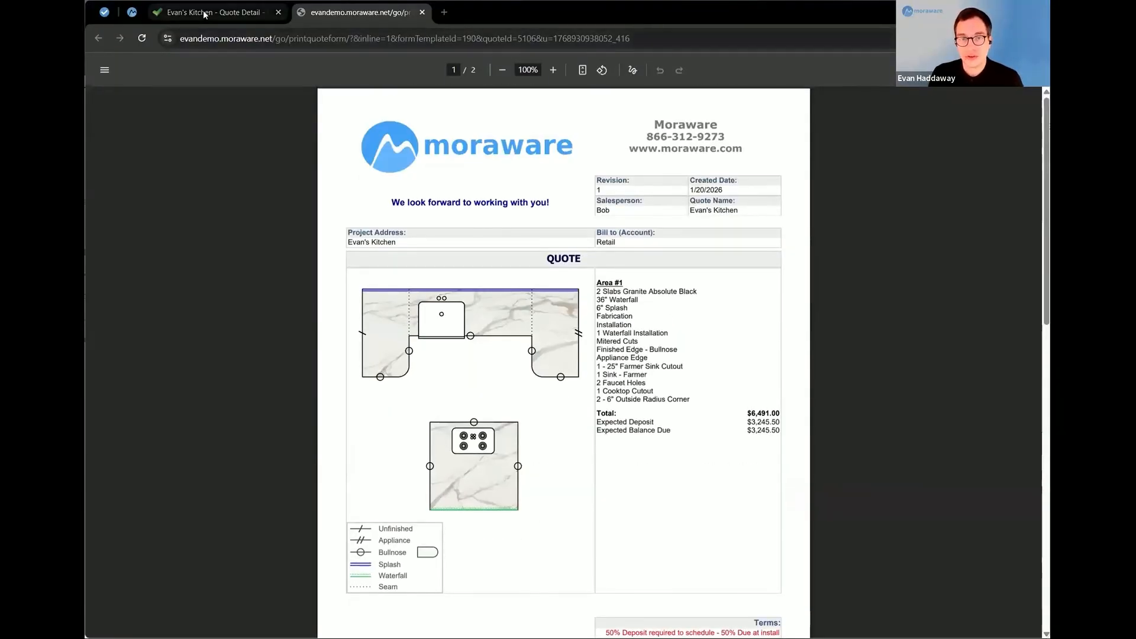
left_click(203, 13)
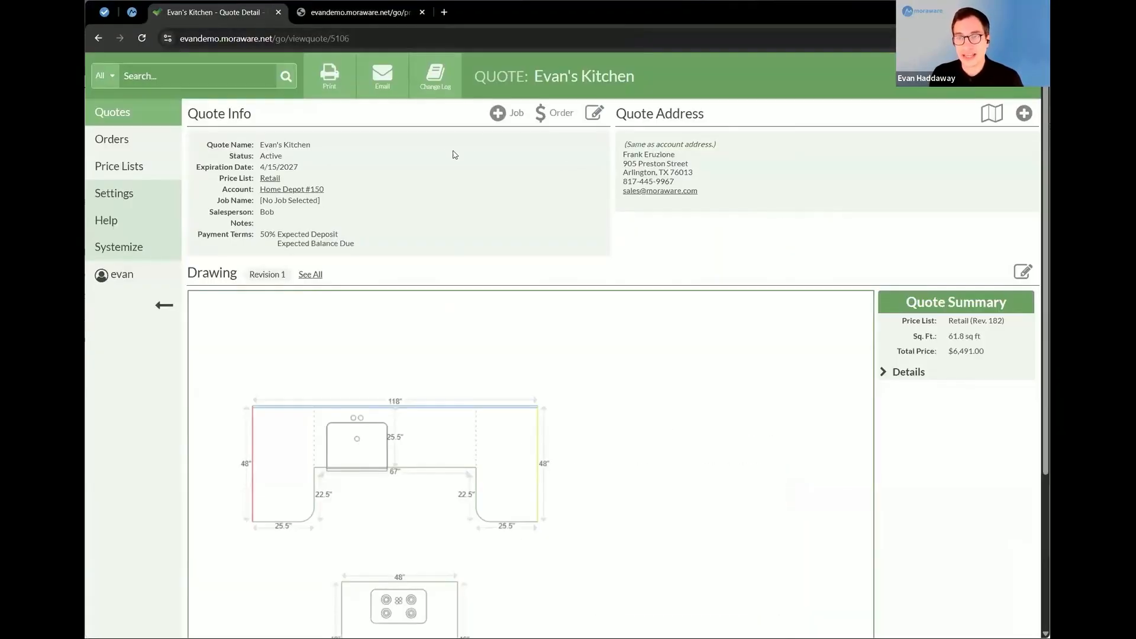
left_click(390, 75)
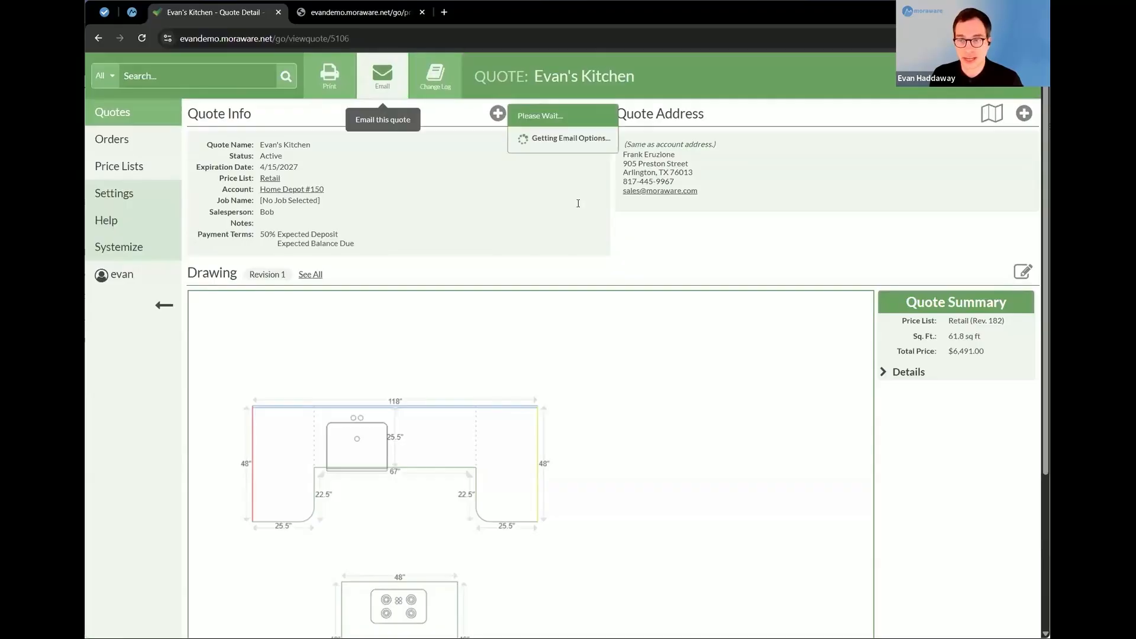
left_click(544, 139)
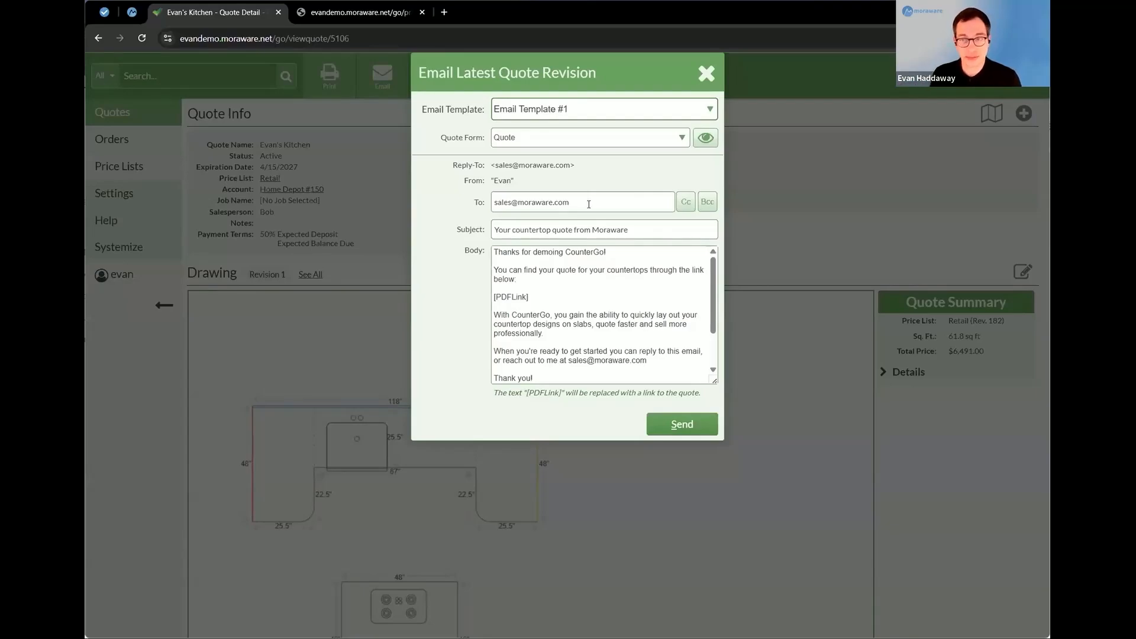
left_click(706, 74)
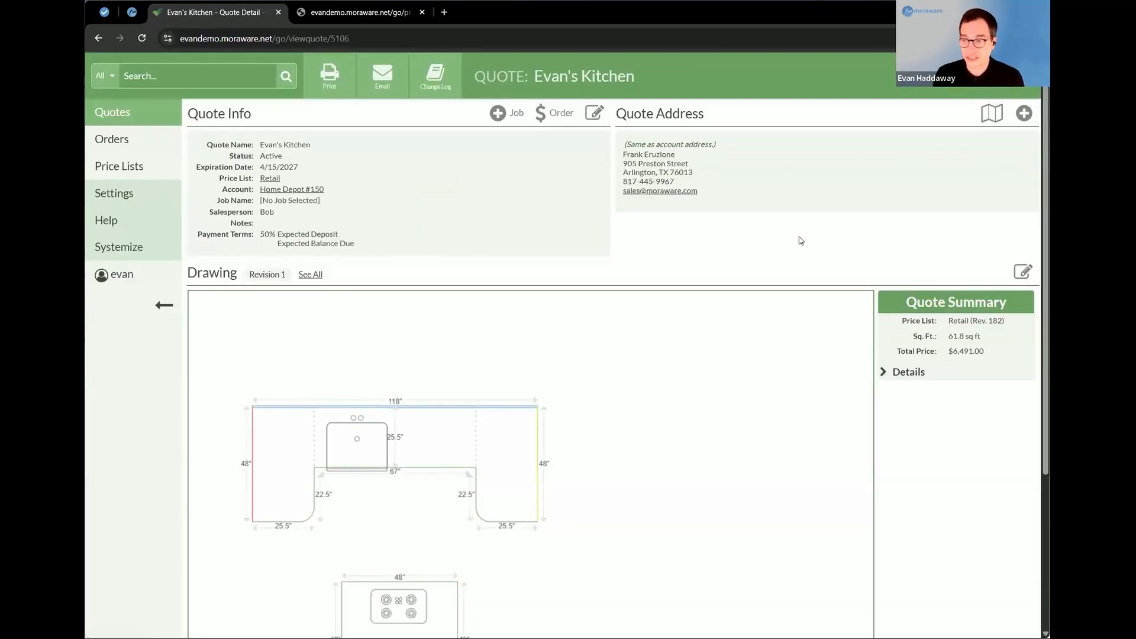
Reopen the quote drawing and save it as a new revision without notes, and review the quote's revision history
left_click(1019, 275)
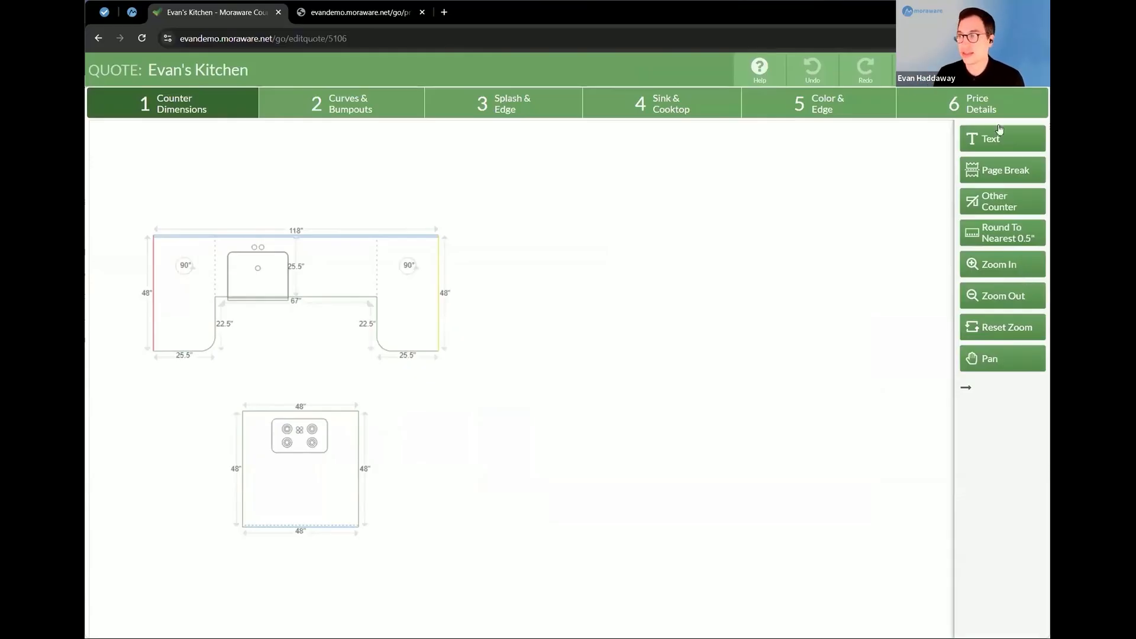
left_click(1015, 70)
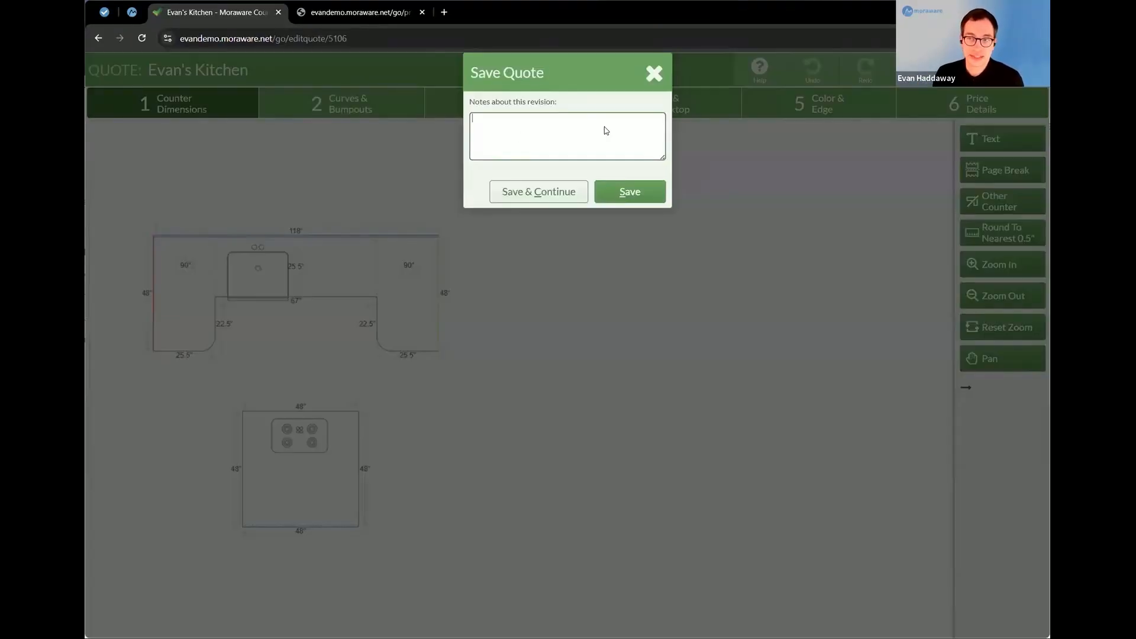
left_click(623, 192)
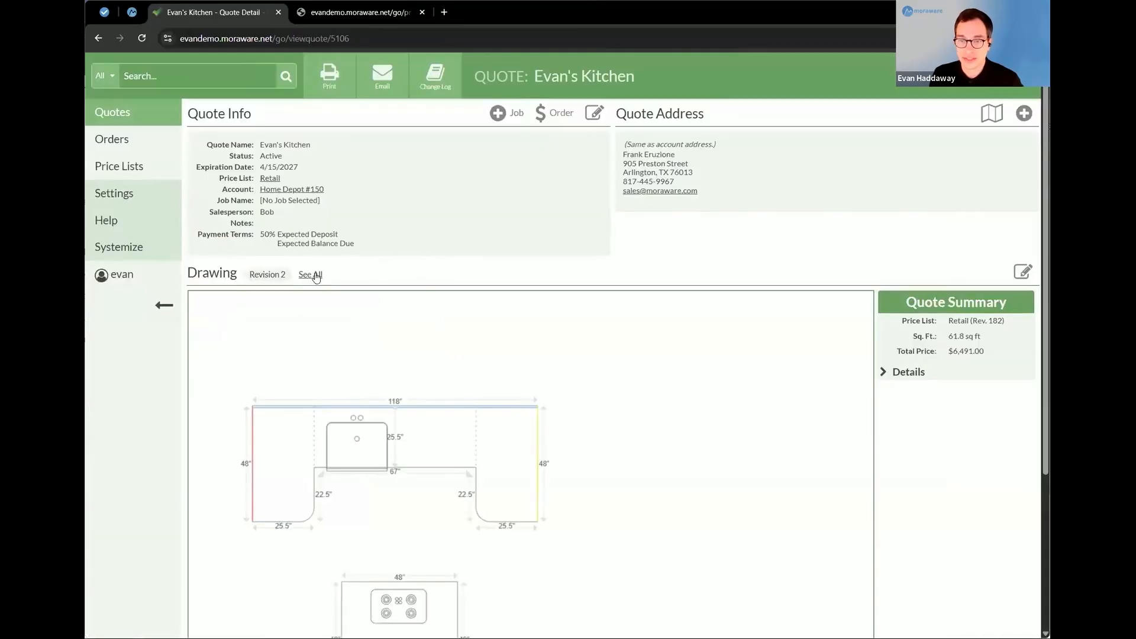
left_click(313, 275)
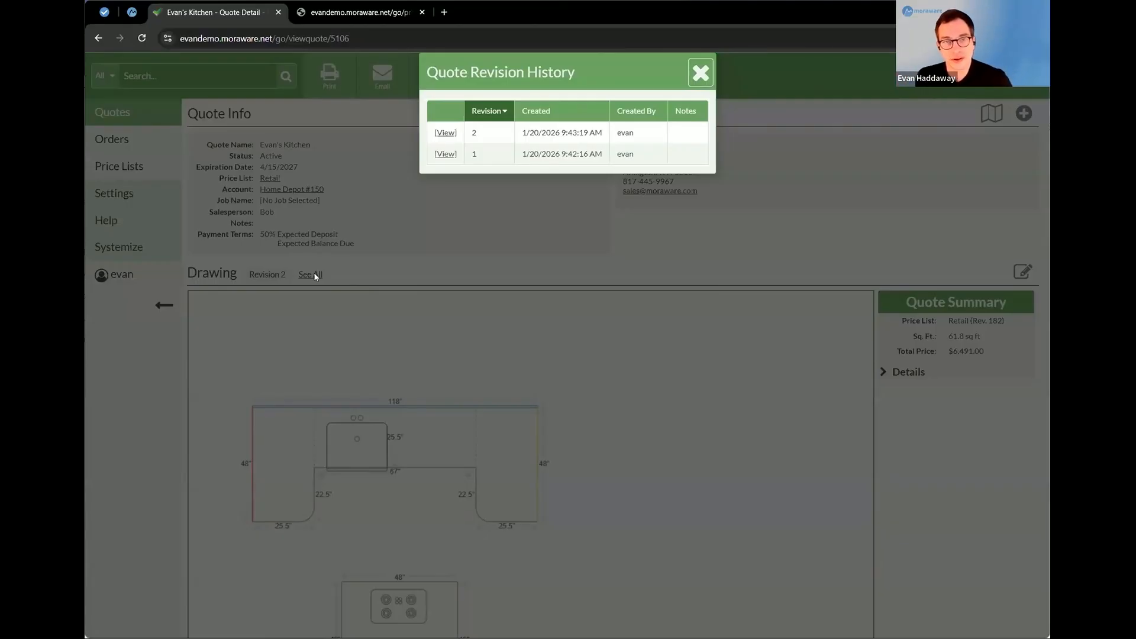
left_click(700, 74)
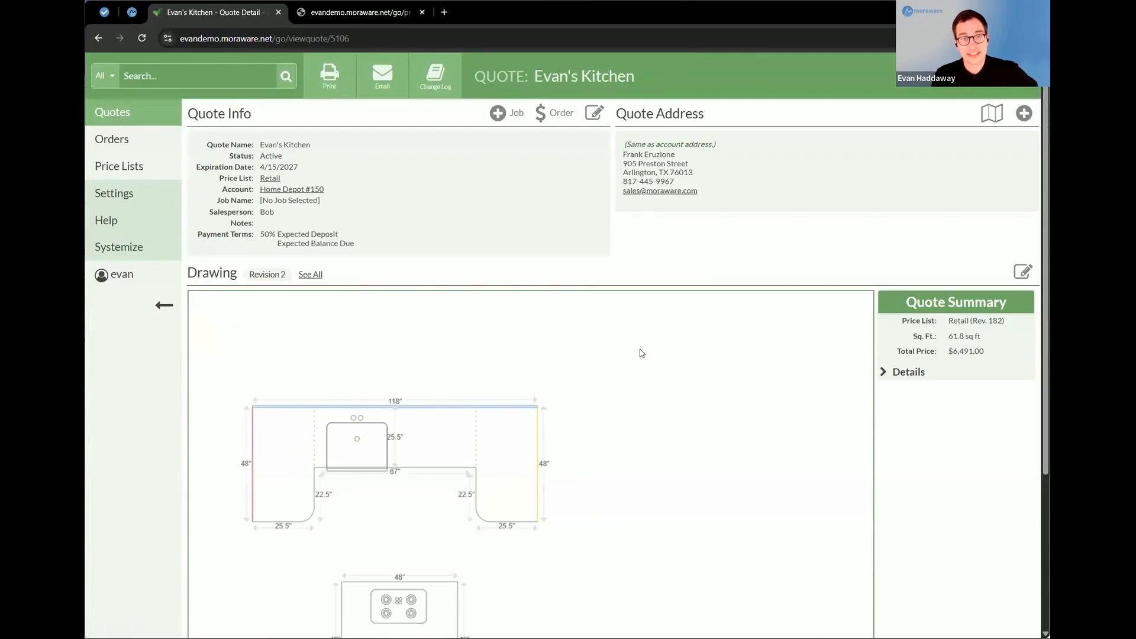